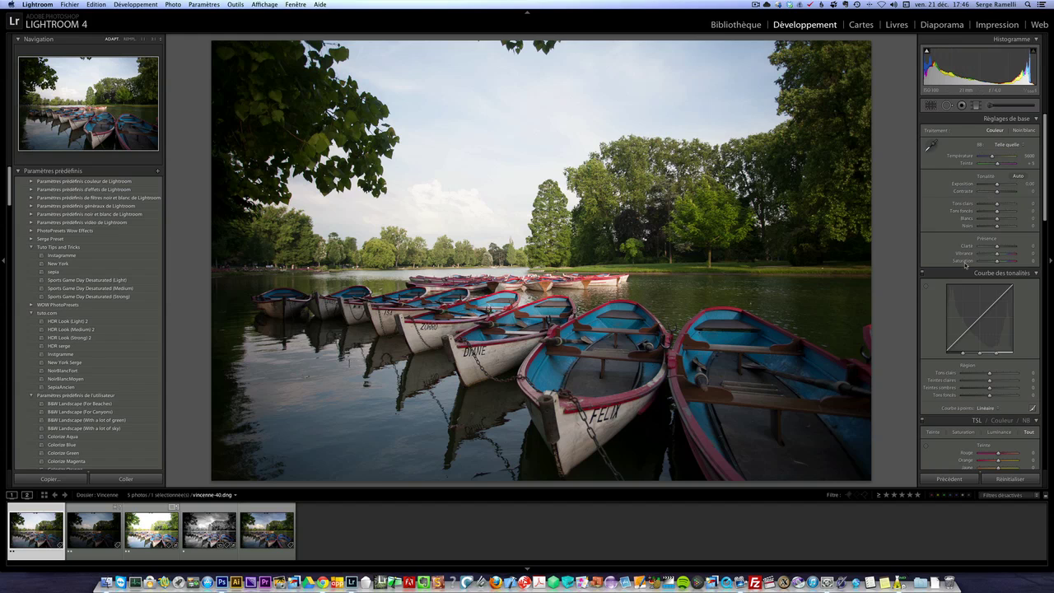
Set Tons foncés (shadows) to +100, Tons clairs (highlights) to −100 and Blancs (whites) to +41.
{"action": "left_click", "coordinate": [1015, 212]}
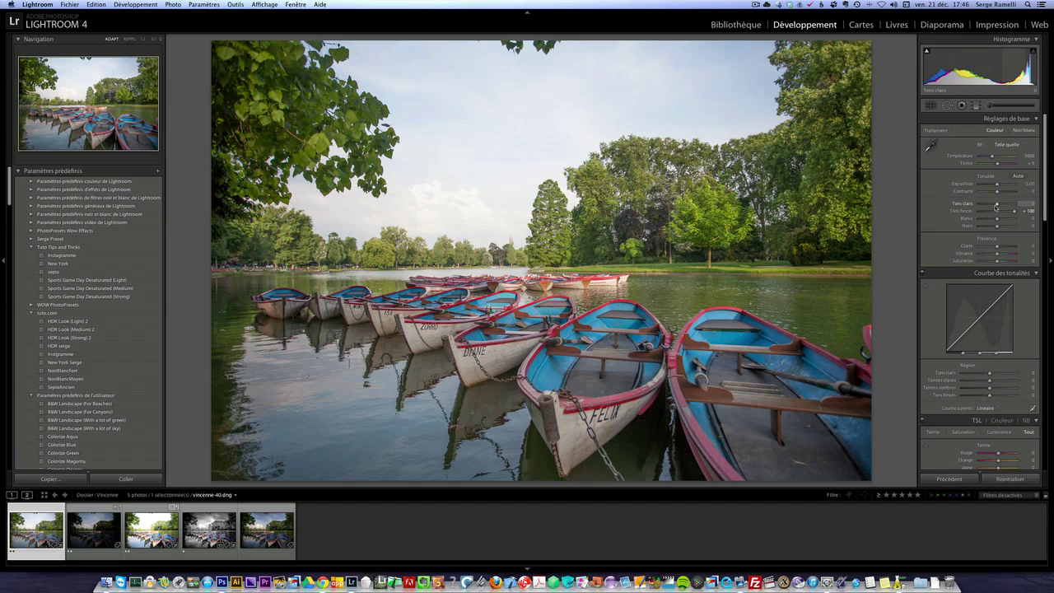
{"action": "left_click_drag", "start_coordinate": [997, 204], "coordinate": [979, 204]}
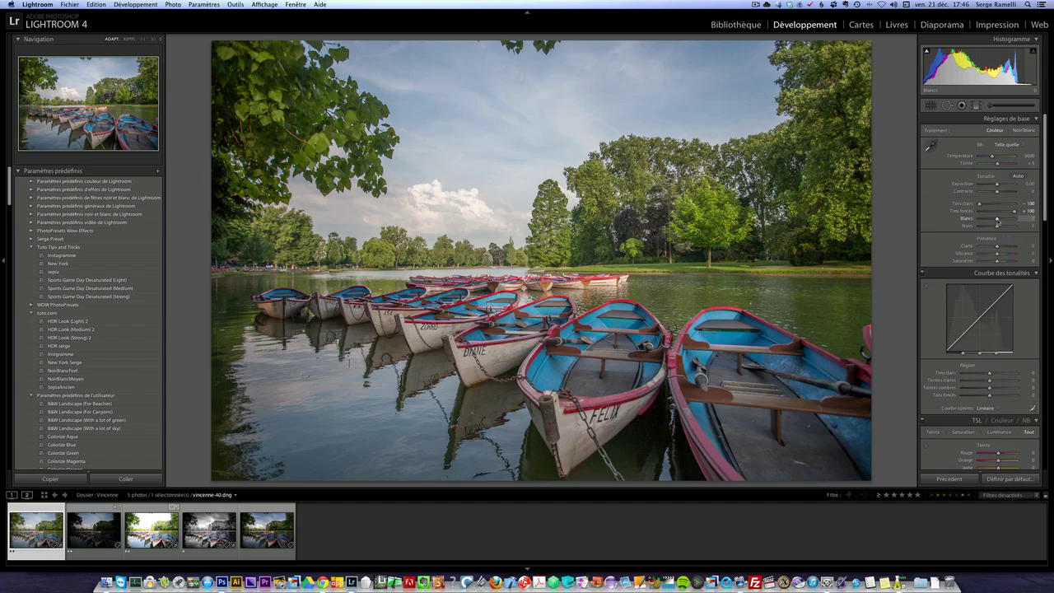
{"action": "left_click_drag", "start_coordinate": [998, 223], "coordinate": [1003, 221]}
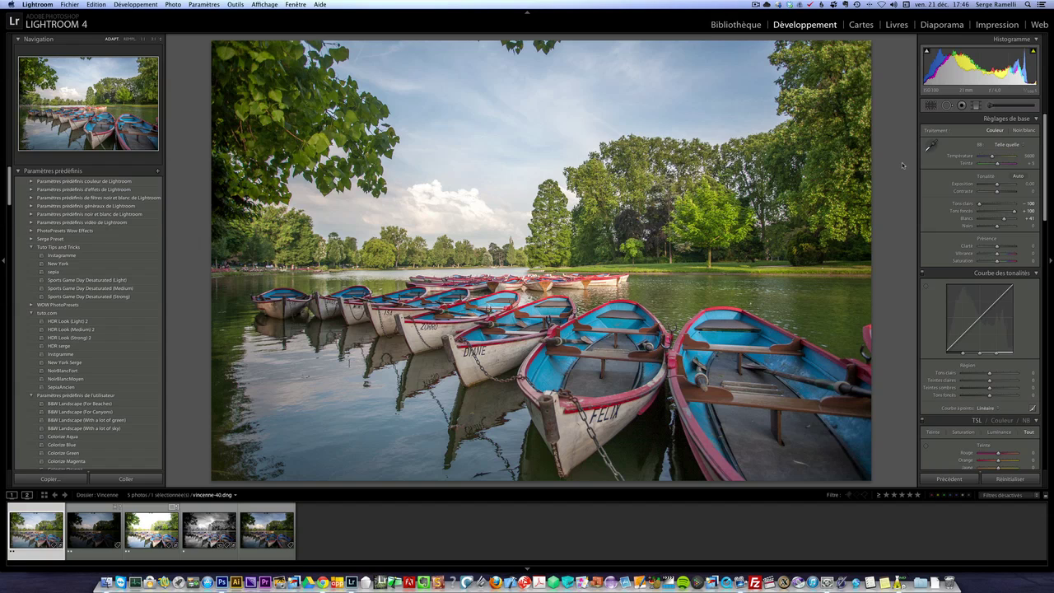
Set Noirs (blacks) to −32 and Exposition to −0.30, checking the black clipping and comparing the result with the original photo.
{"action": "key", "text": "alt"}
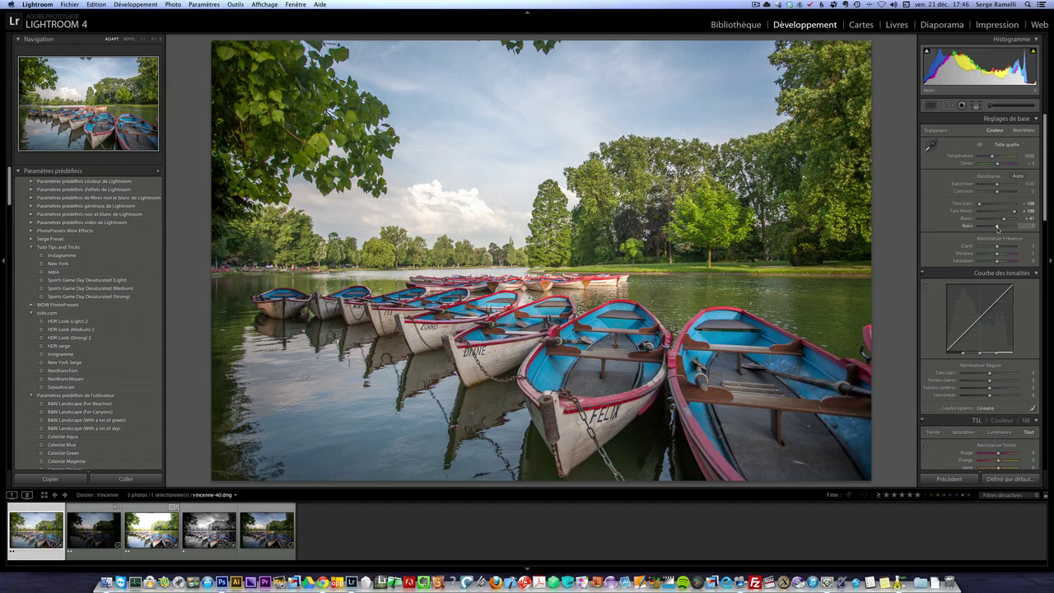
{"action": "left_click_drag", "start_coordinate": [997, 227], "coordinate": [991, 227]}
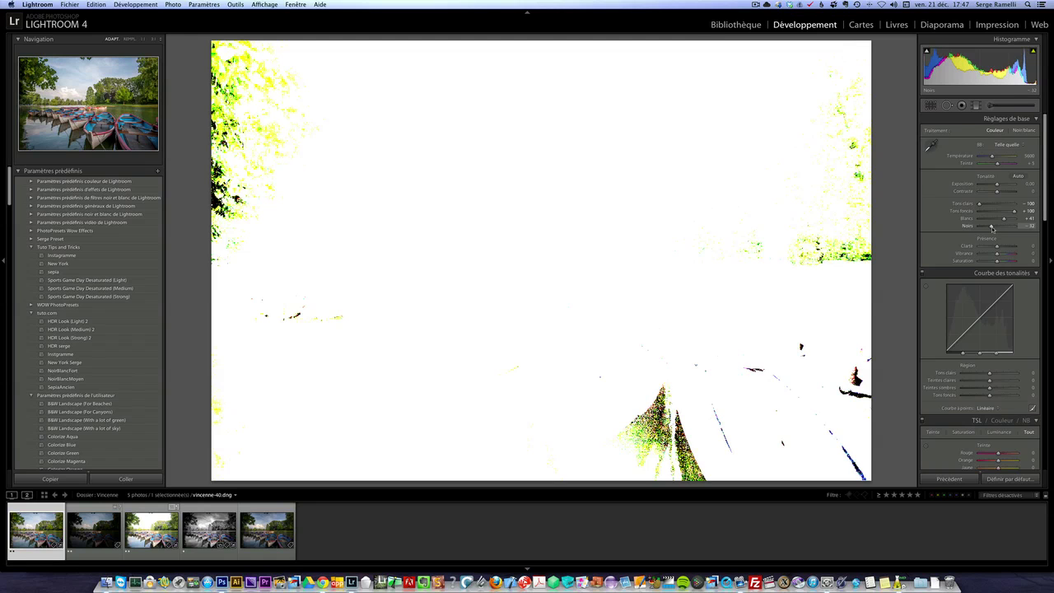
{"action": "left_click_drag", "start_coordinate": [991, 227], "coordinate": [990, 227]}
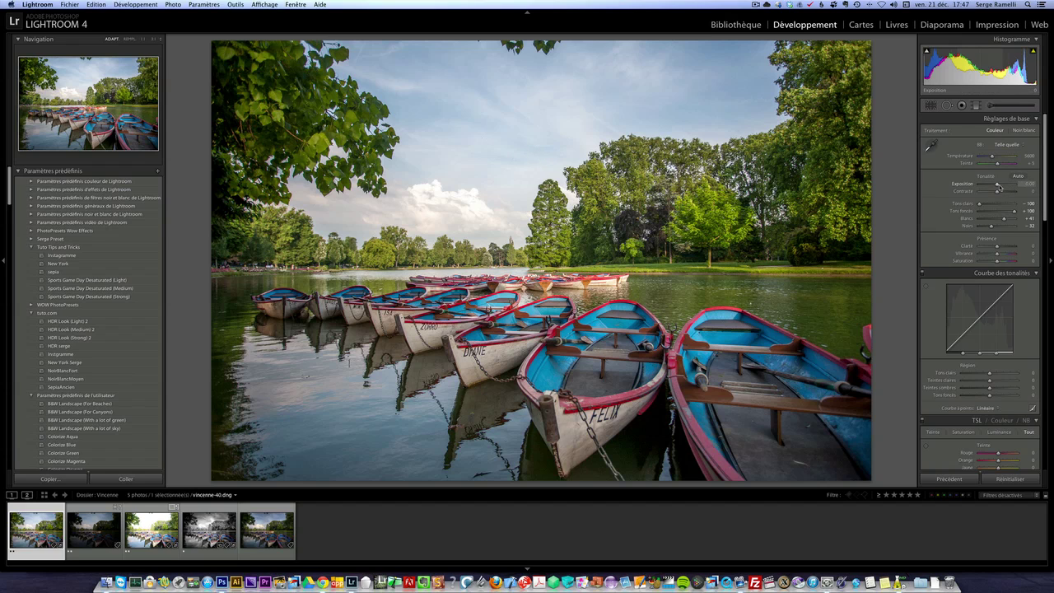
{"action": "left_click_drag", "start_coordinate": [997, 188], "coordinate": [996, 188]}
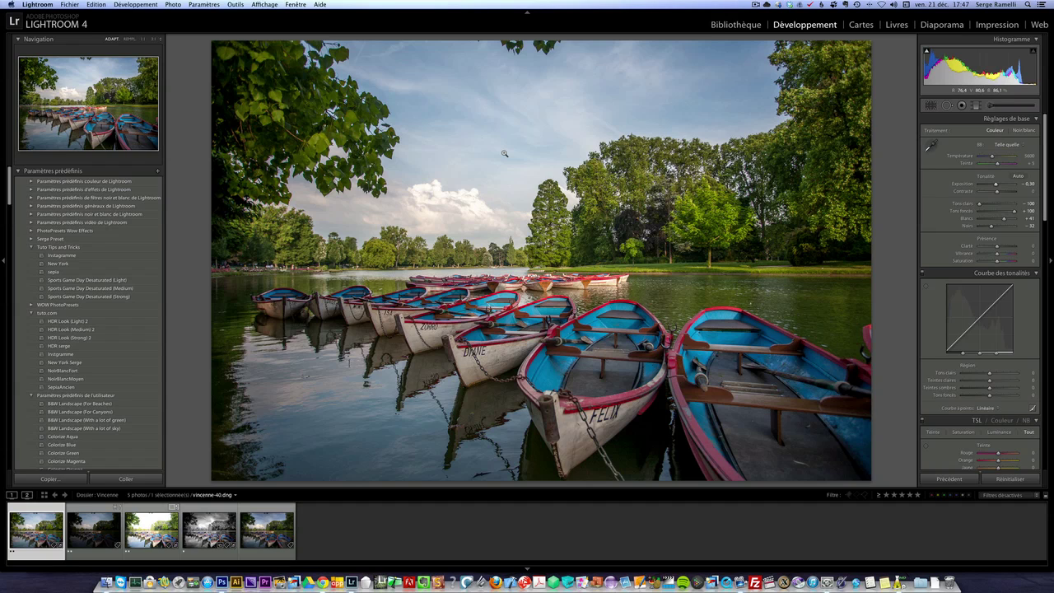
{"action": "key", "text": "shift"}
{"action": "key", "text": "backslash"}
{"action": "key", "text": "backslash"}
{"action": "key", "text": "backslash"}
{"action": "key", "text": "backslash"}
Paint the whole photo with the Adjustment Brush using the Saturation effect at −100.
{"action": "left_click", "coordinate": [989, 106]}
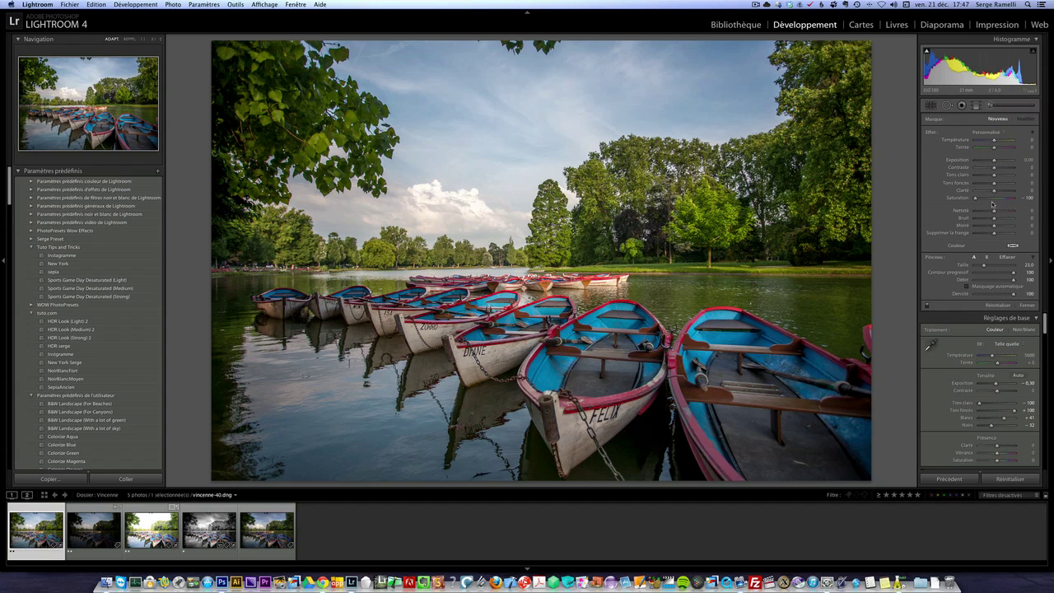
{"action": "left_click", "coordinate": [989, 134]}
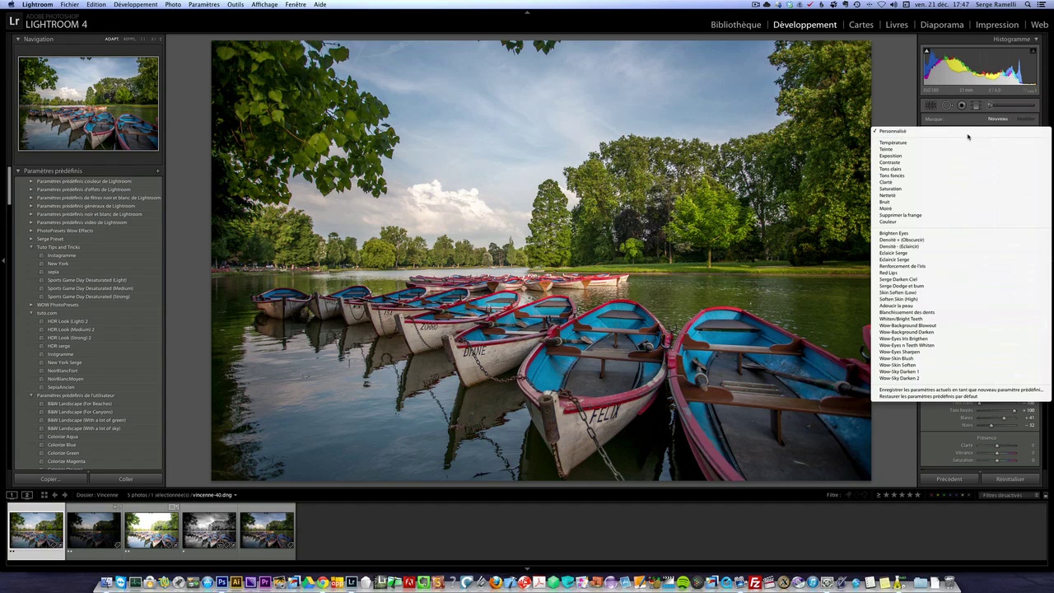
{"action": "left_click", "coordinate": [943, 189]}
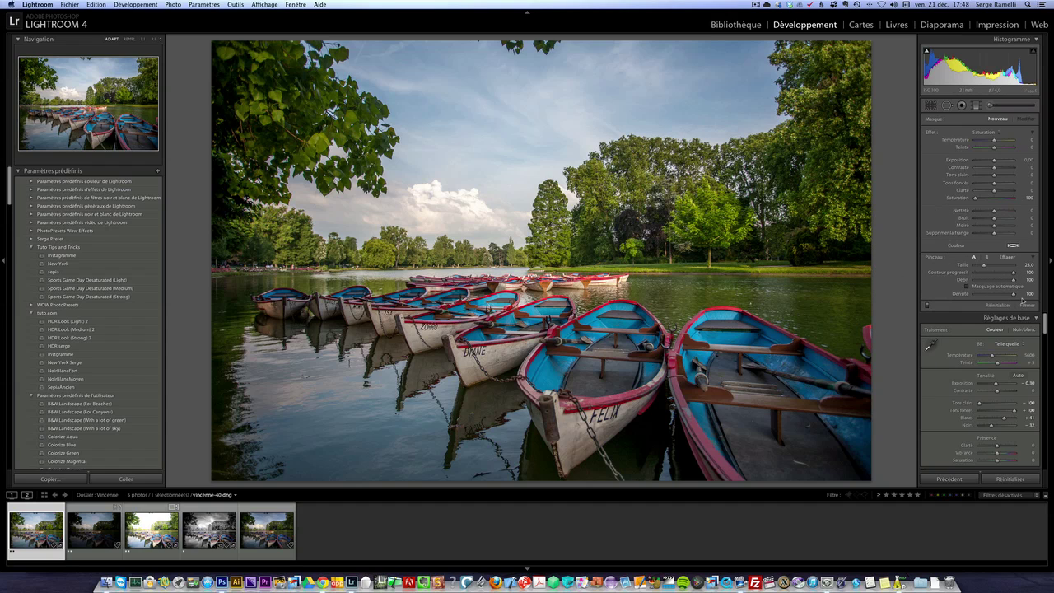
{"action": "scroll", "coordinate": [591, 154], "scroll_direction": "up", "scroll_amount": 3}
{"action": "scroll", "coordinate": [591, 155], "scroll_direction": "up", "scroll_amount": 4}
{"action": "mouse_move", "coordinate": [691, 101]}
{"action": "left_mouse_down"}
{"action": "mouse_move", "coordinate": [812, 74]}
{"action": "mouse_move", "coordinate": [363, 75]}
{"action": "mouse_move", "coordinate": [199, 96]}
{"action": "left_mouse_up"}
{"action": "mouse_move", "coordinate": [860, 131]}
{"action": "left_mouse_down"}
{"action": "mouse_move", "coordinate": [514, 195]}
{"action": "mouse_move", "coordinate": [262, 210]}
{"action": "mouse_move", "coordinate": [224, 252]}
{"action": "mouse_move", "coordinate": [860, 247]}
{"action": "mouse_move", "coordinate": [819, 293]}
{"action": "mouse_move", "coordinate": [222, 355]}
{"action": "mouse_move", "coordinate": [227, 375]}
{"action": "mouse_move", "coordinate": [863, 340]}
{"action": "mouse_move", "coordinate": [904, 362]}
{"action": "mouse_move", "coordinate": [806, 441]}
{"action": "mouse_move", "coordinate": [344, 432]}
{"action": "mouse_move", "coordinate": [198, 443]}
{"action": "left_mouse_up"}
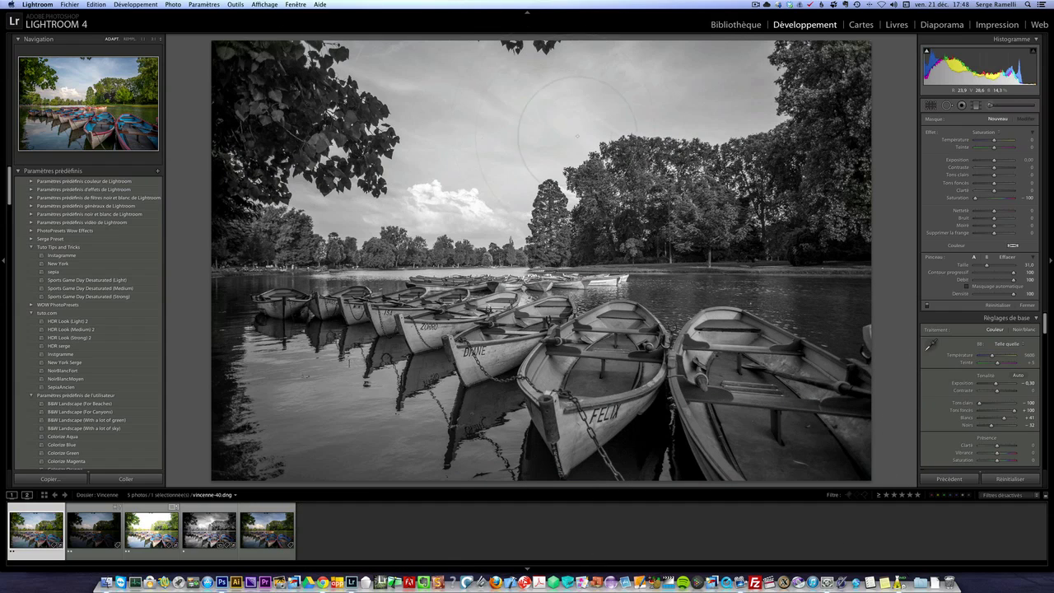
{"action": "left_click_drag", "start_coordinate": [571, 177], "coordinate": [572, 178]}
Erase the desaturation brush mask over the nearest boat on the right, using a size 9 eraser.
{"action": "scroll", "coordinate": [585, 204], "scroll_direction": "down", "scroll_amount": 5}
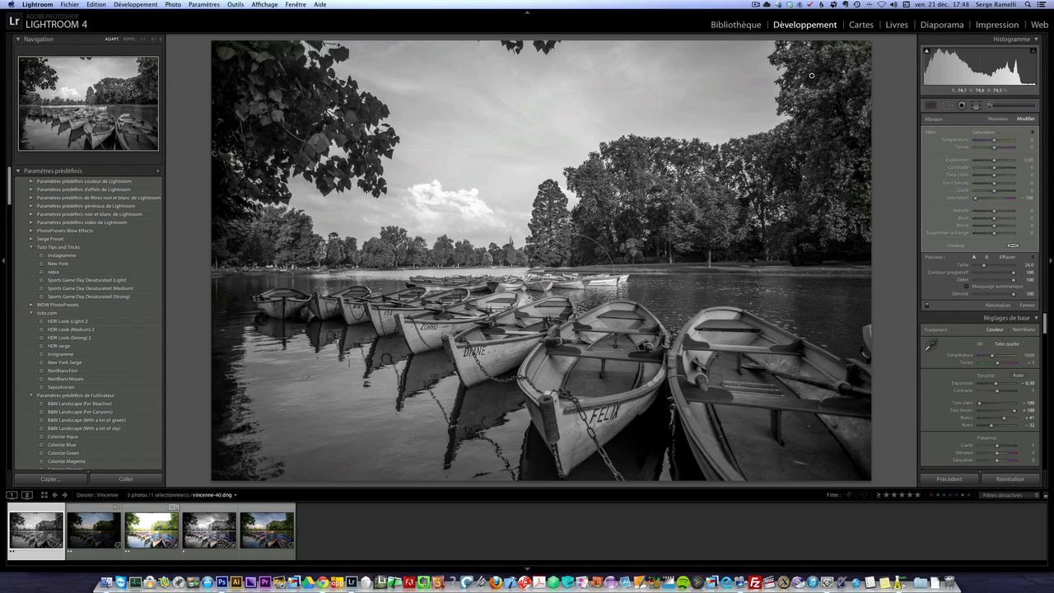
{"action": "key", "text": "alt"}
{"action": "left_click", "coordinate": [716, 329]}
{"action": "mouse_move", "coordinate": [716, 329]}
{"action": "left_mouse_down"}
{"action": "mouse_move", "coordinate": [698, 379]}
{"action": "mouse_move", "coordinate": [724, 440]}
{"action": "mouse_move", "coordinate": [751, 471]}
{"action": "left_mouse_up"}
{"action": "mouse_move", "coordinate": [716, 329]}
{"action": "left_mouse_down"}
{"action": "mouse_move", "coordinate": [867, 407]}
{"action": "mouse_move", "coordinate": [774, 353]}
{"action": "mouse_move", "coordinate": [849, 454]}
{"action": "mouse_move", "coordinate": [718, 354]}
{"action": "mouse_move", "coordinate": [752, 455]}
{"action": "mouse_move", "coordinate": [778, 473]}
{"action": "mouse_move", "coordinate": [735, 365]}
{"action": "mouse_move", "coordinate": [704, 370]}
{"action": "mouse_move", "coordinate": [696, 416]}
{"action": "mouse_move", "coordinate": [736, 463]}
{"action": "left_mouse_up"}
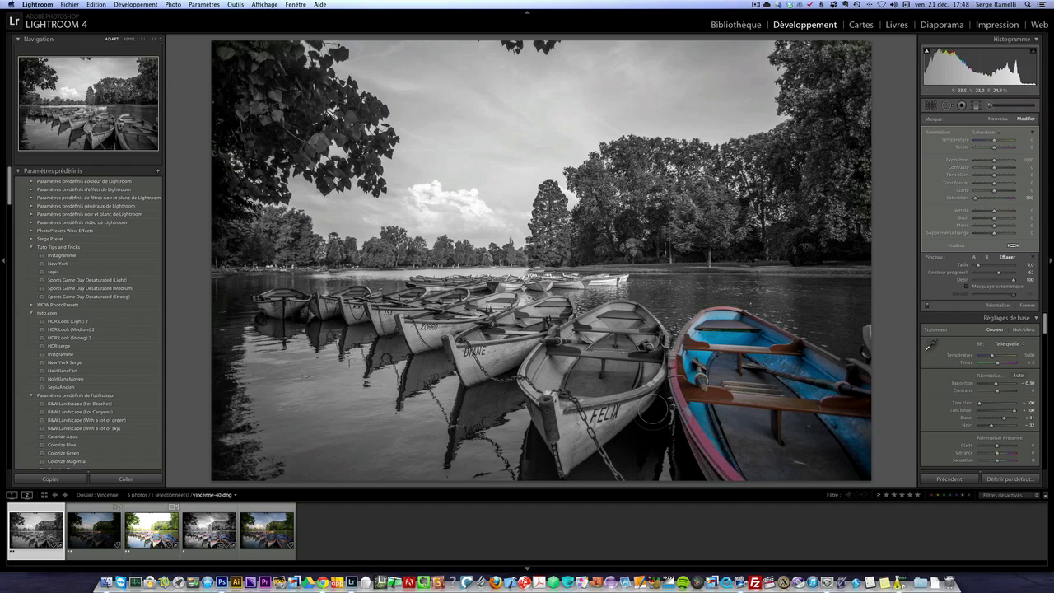
Erase the desaturation mask over the FELIX boat and the row of boats extending to the left, reducing the eraser to size 5.
{"action": "left_click", "coordinate": [546, 383]}
{"action": "mouse_move", "coordinate": [546, 381]}
{"action": "left_mouse_down"}
{"action": "mouse_move", "coordinate": [580, 329]}
{"action": "mouse_move", "coordinate": [635, 325]}
{"action": "mouse_move", "coordinate": [646, 346]}
{"action": "mouse_move", "coordinate": [553, 422]}
{"action": "mouse_move", "coordinate": [577, 455]}
{"action": "mouse_move", "coordinate": [610, 432]}
{"action": "left_mouse_up"}
{"action": "mouse_move", "coordinate": [631, 388]}
{"action": "left_mouse_down"}
{"action": "mouse_move", "coordinate": [645, 375]}
{"action": "mouse_move", "coordinate": [575, 392]}
{"action": "mouse_move", "coordinate": [545, 409]}
{"action": "mouse_move", "coordinate": [548, 426]}
{"action": "mouse_move", "coordinate": [568, 385]}
{"action": "mouse_move", "coordinate": [562, 372]}
{"action": "mouse_move", "coordinate": [539, 350]}
{"action": "mouse_move", "coordinate": [476, 341]}
{"action": "mouse_move", "coordinate": [507, 340]}
{"action": "mouse_move", "coordinate": [550, 307]}
{"action": "mouse_move", "coordinate": [491, 335]}
{"action": "mouse_move", "coordinate": [478, 315]}
{"action": "mouse_move", "coordinate": [509, 301]}
{"action": "mouse_move", "coordinate": [418, 325]}
{"action": "left_mouse_up"}
{"action": "scroll", "coordinate": [474, 328], "scroll_direction": "down", "scroll_amount": 4}
{"action": "mouse_move", "coordinate": [494, 295]}
{"action": "left_mouse_down"}
{"action": "mouse_move", "coordinate": [421, 321]}
{"action": "mouse_move", "coordinate": [440, 301]}
{"action": "mouse_move", "coordinate": [383, 307]}
{"action": "mouse_move", "coordinate": [390, 329]}
{"action": "mouse_move", "coordinate": [358, 301]}
{"action": "mouse_move", "coordinate": [402, 295]}
{"action": "mouse_move", "coordinate": [348, 315]}
{"action": "mouse_move", "coordinate": [354, 295]}
{"action": "mouse_move", "coordinate": [272, 303]}
{"action": "mouse_move", "coordinate": [292, 298]}
{"action": "mouse_move", "coordinate": [281, 299]}
{"action": "left_mouse_up"}
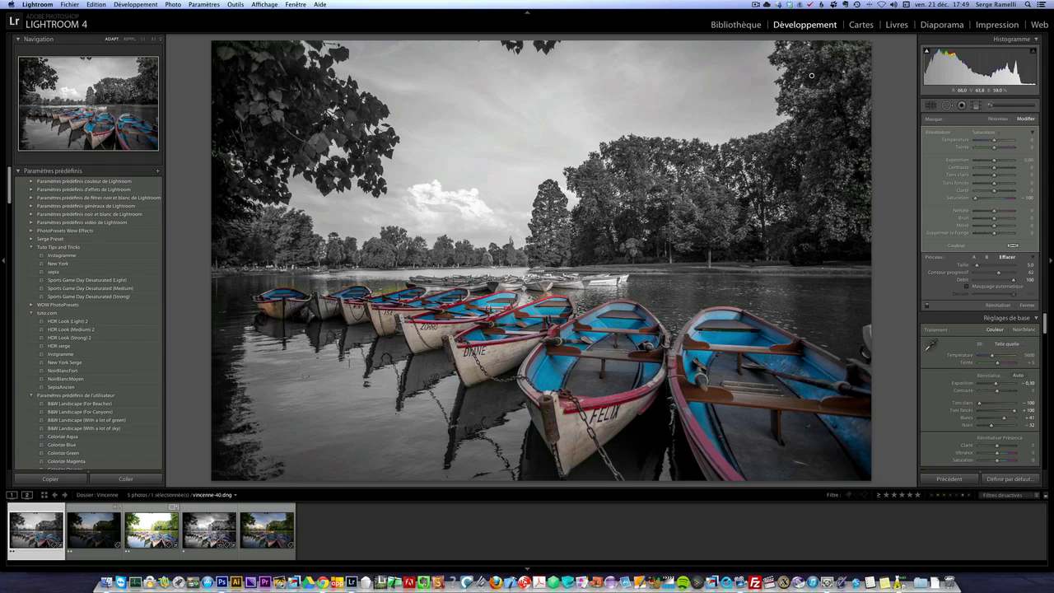
{"action": "mouse_move", "coordinate": [363, 318]}
{"action": "left_mouse_down"}
{"action": "mouse_move", "coordinate": [319, 305]}
{"action": "mouse_move", "coordinate": [363, 313]}
{"action": "left_mouse_up"}
Erase the desaturation mask over the distant row of boats near the far shore.
{"action": "key", "text": "alt"}
{"action": "scroll", "coordinate": [326, 261], "scroll_direction": "down", "scroll_amount": 9}
{"action": "scroll", "coordinate": [284, 276], "scroll_direction": "down", "scroll_amount": 5}
{"action": "key", "text": "alt"}
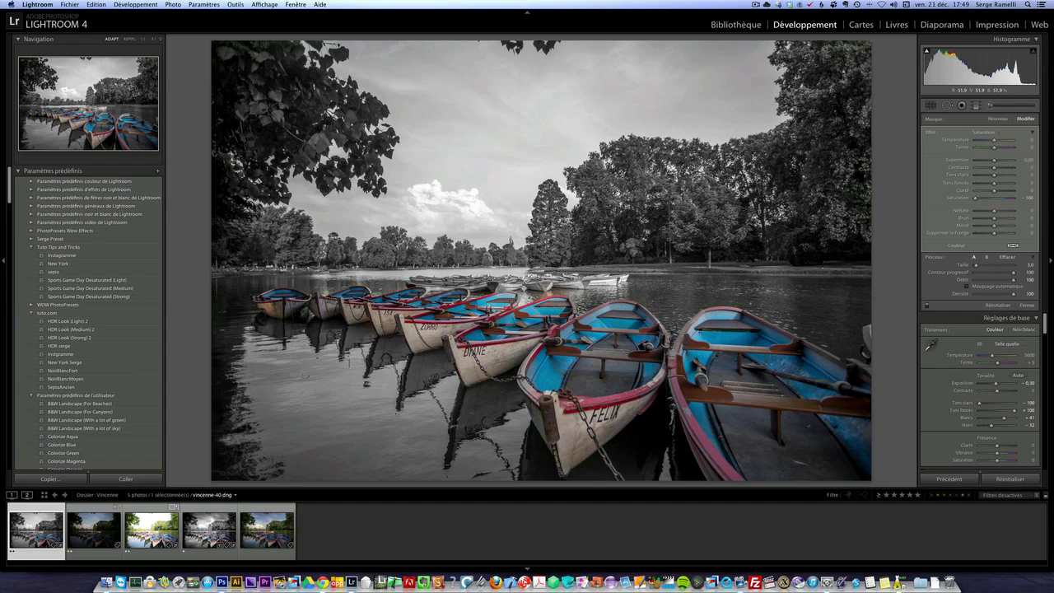
{"action": "left_click_drag", "start_coordinate": [501, 287], "coordinate": [625, 278]}
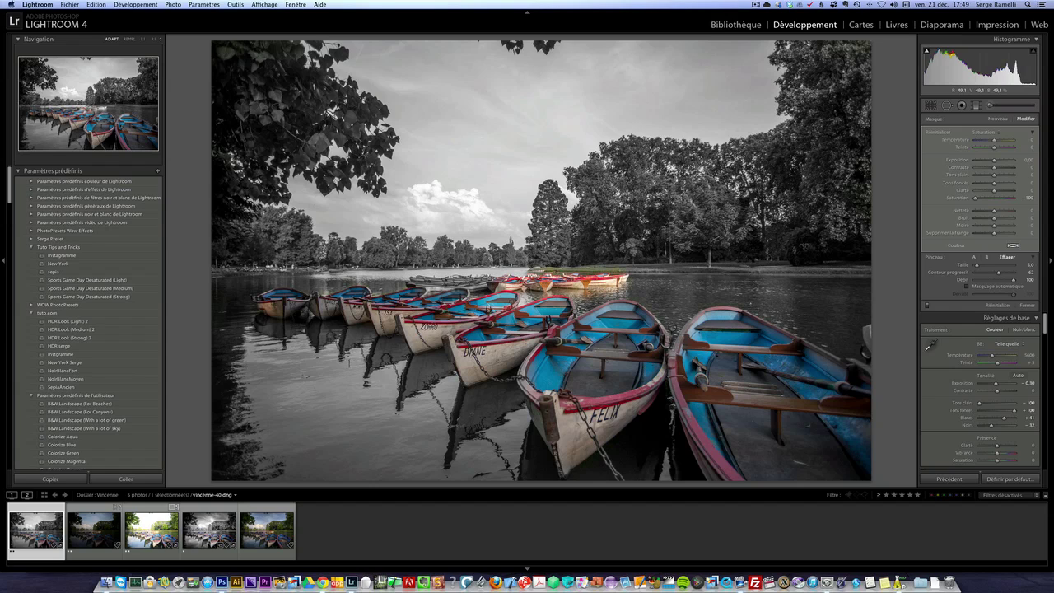
{"action": "left_click_drag", "start_coordinate": [477, 282], "coordinate": [437, 282]}
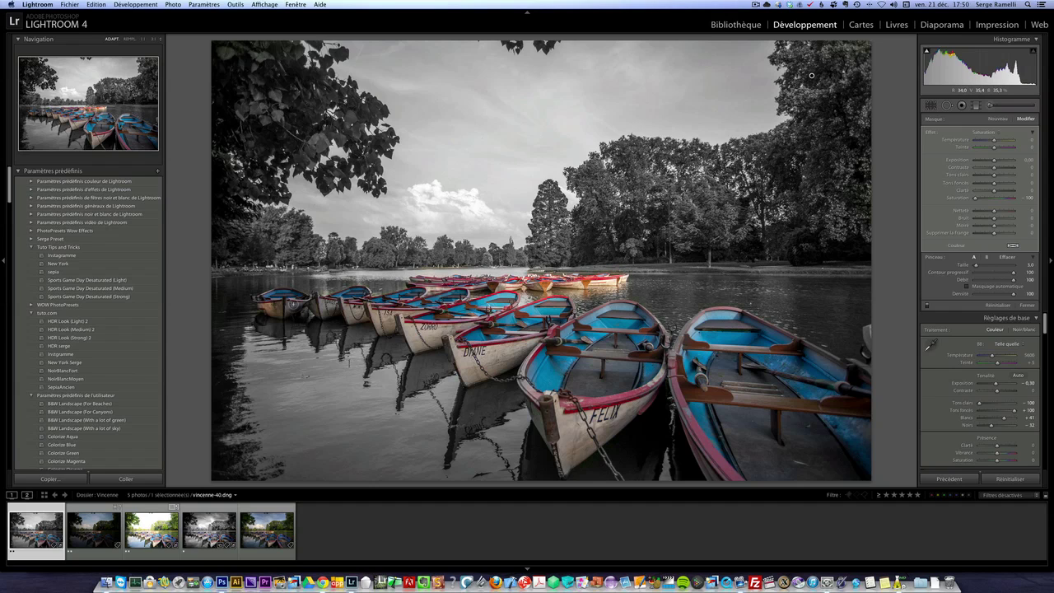
Delete the desaturation brush adjustment from the photo.
{"action": "key", "text": "alt"}
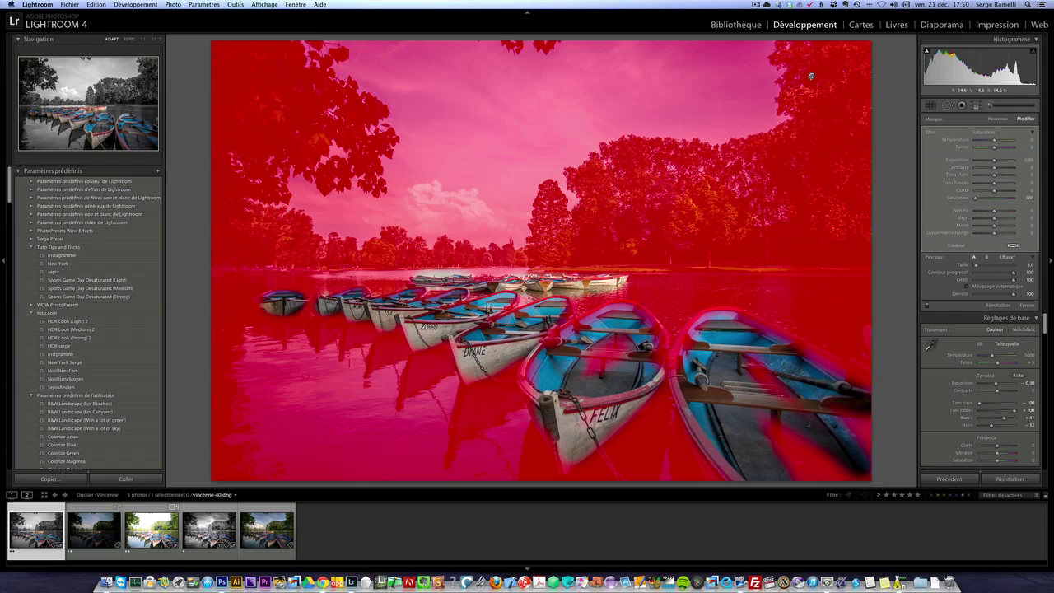
{"action": "key", "text": "Delete"}
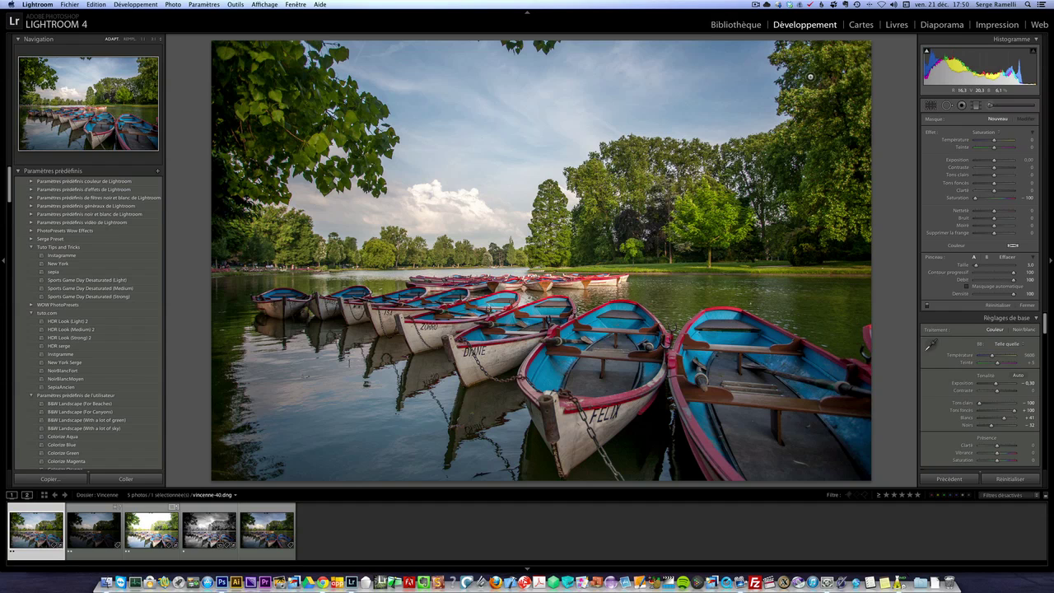
Close the Adjustment Brush and set the TSL saturation of orange, yellow, green, purple and magenta to −100.
{"action": "left_click_drag", "start_coordinate": [1046, 328], "coordinate": [1047, 367]}
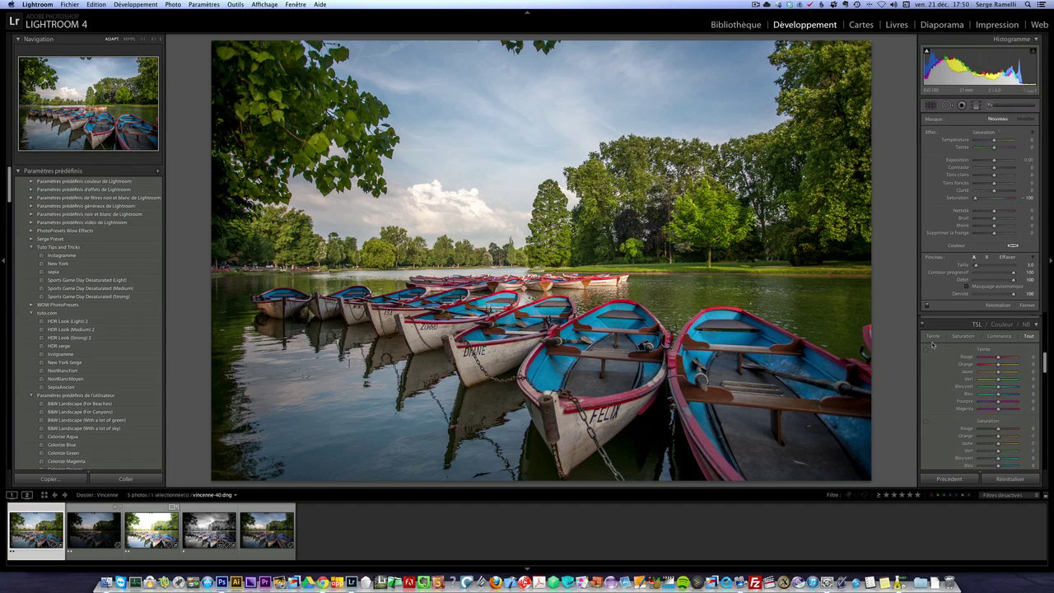
{"action": "left_click", "coordinate": [1027, 306]}
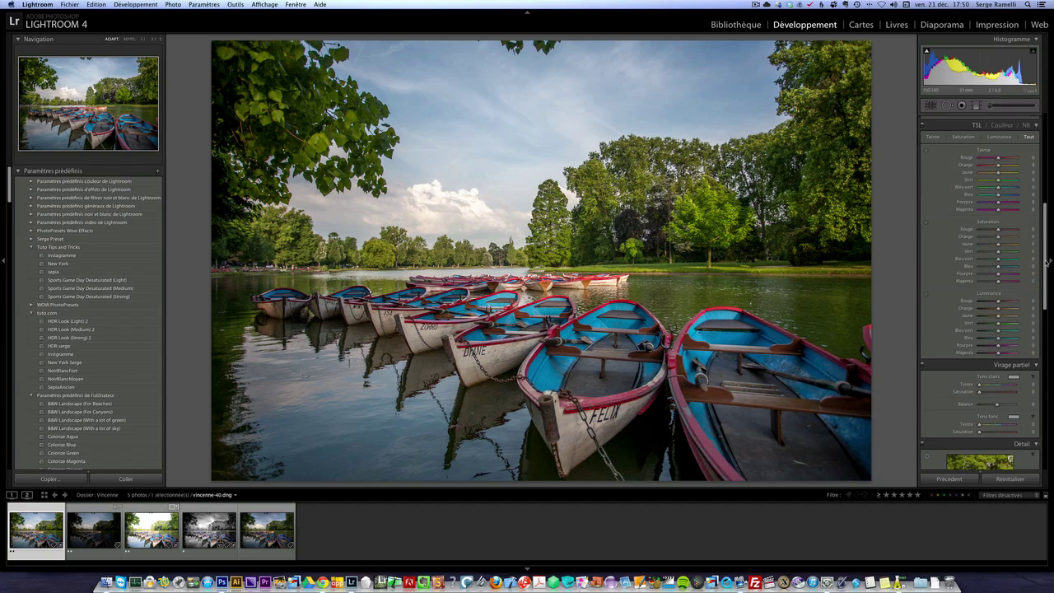
{"action": "left_click_drag", "start_coordinate": [1046, 262], "coordinate": [1043, 249]}
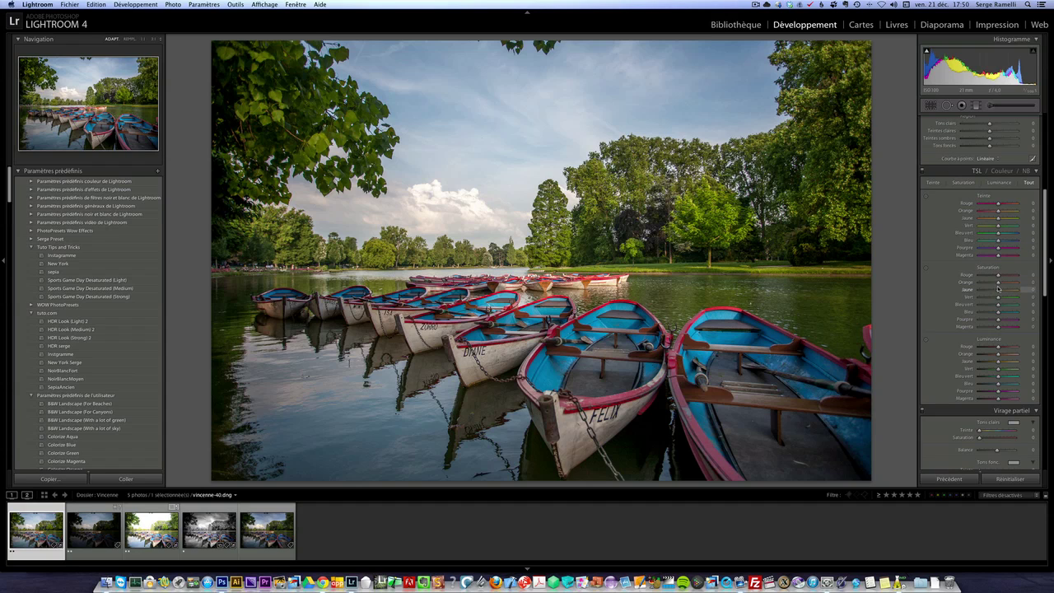
{"action": "left_click_drag", "start_coordinate": [998, 282], "coordinate": [963, 298]}
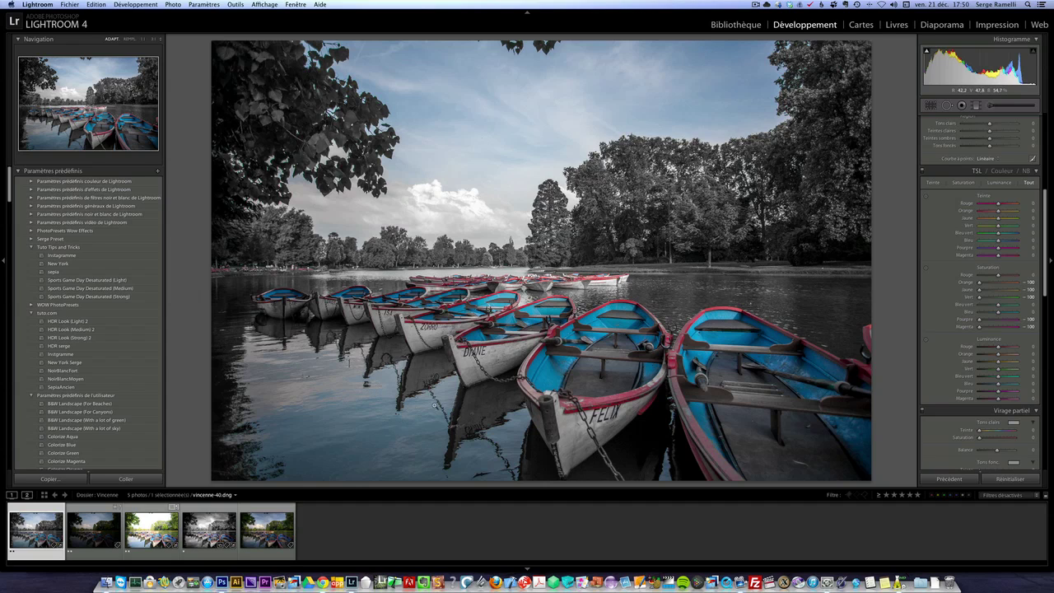
Desaturate the blue sky and the open water with a size 16 Adjustment Brush at Saturation −100, avoiding the boats.
{"action": "left_click", "coordinate": [991, 105]}
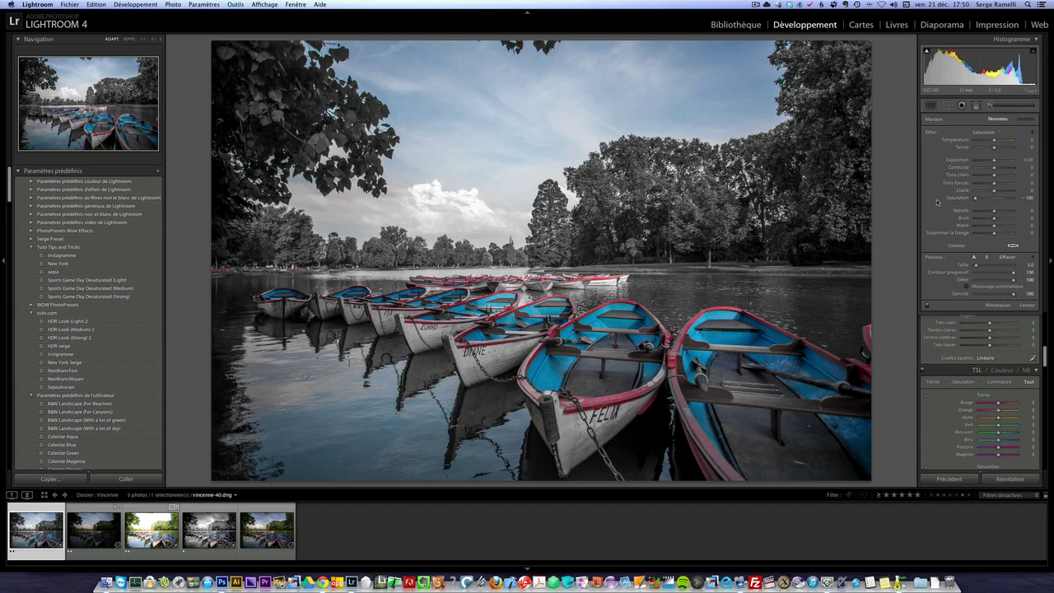
{"action": "scroll", "coordinate": [628, 213], "scroll_direction": "up", "scroll_amount": 9}
{"action": "scroll", "coordinate": [824, 116], "scroll_direction": "up", "scroll_amount": 2}
{"action": "mouse_move", "coordinate": [766, 114]}
{"action": "left_mouse_down"}
{"action": "mouse_move", "coordinate": [480, 202]}
{"action": "mouse_move", "coordinate": [527, 112]}
{"action": "mouse_move", "coordinate": [317, 107]}
{"action": "mouse_move", "coordinate": [646, 47]}
{"action": "mouse_move", "coordinate": [790, 70]}
{"action": "left_mouse_up"}
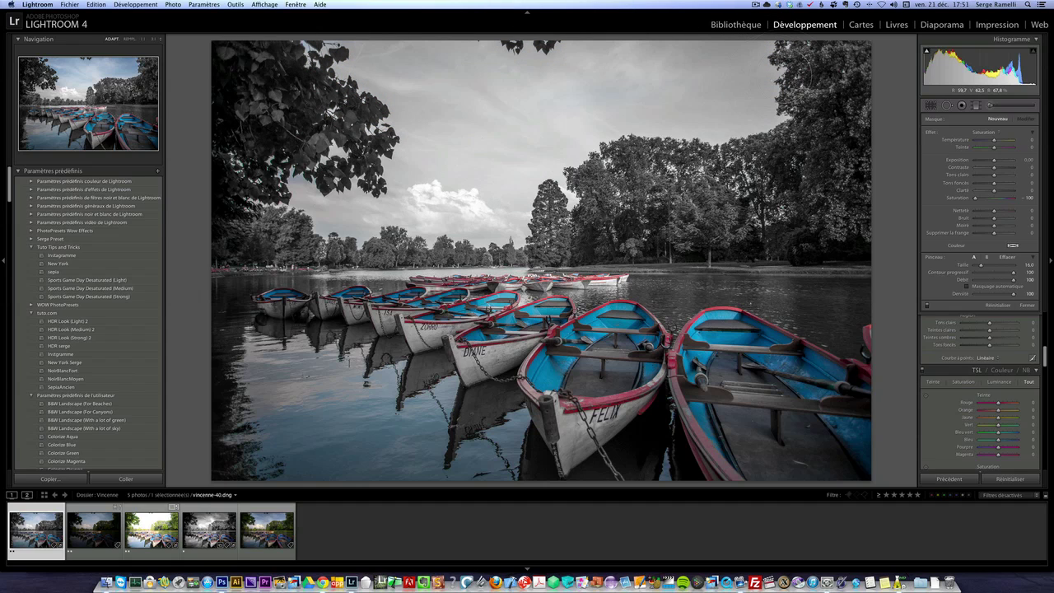
{"action": "left_click_drag", "start_coordinate": [316, 119], "coordinate": [263, 68]}
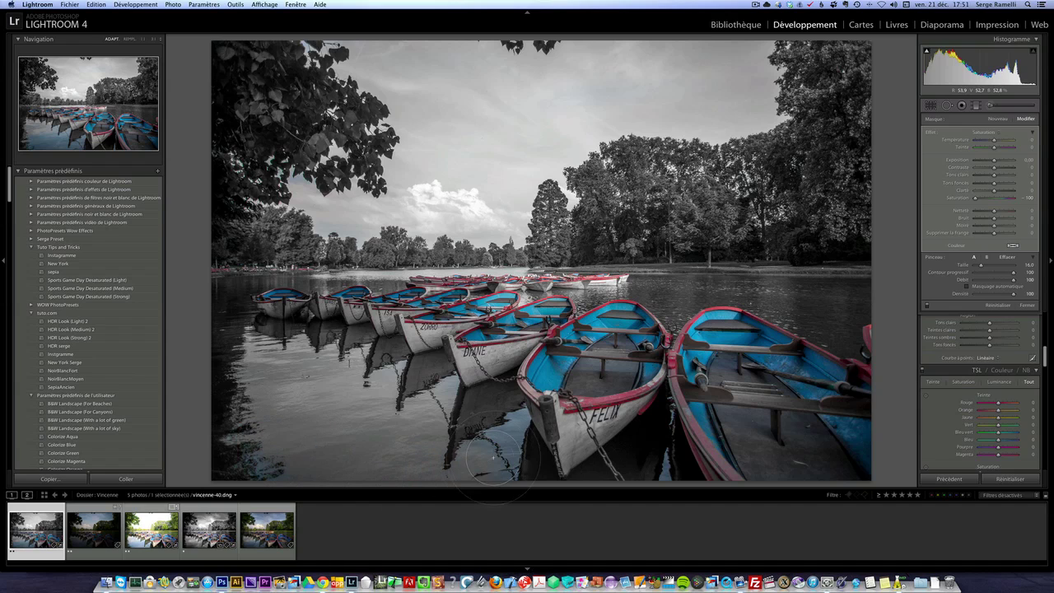
{"action": "left_click_drag", "start_coordinate": [487, 428], "coordinate": [428, 396]}
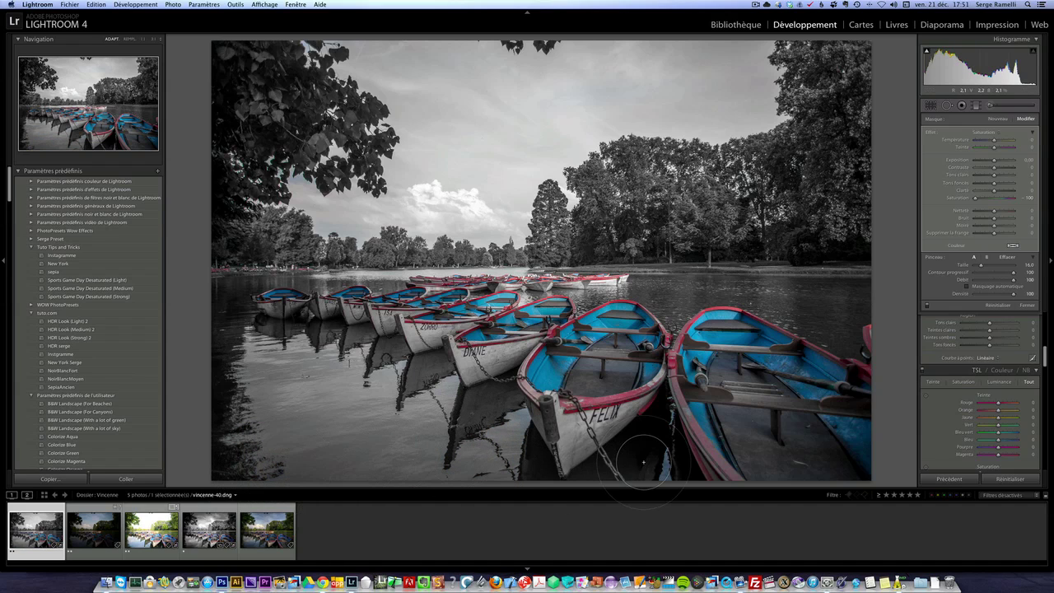
Desaturate the remaining water between the two front boats with a smaller brush, and close the Adjustment Brush.
{"action": "scroll", "coordinate": [655, 436], "scroll_direction": "down", "scroll_amount": 4}
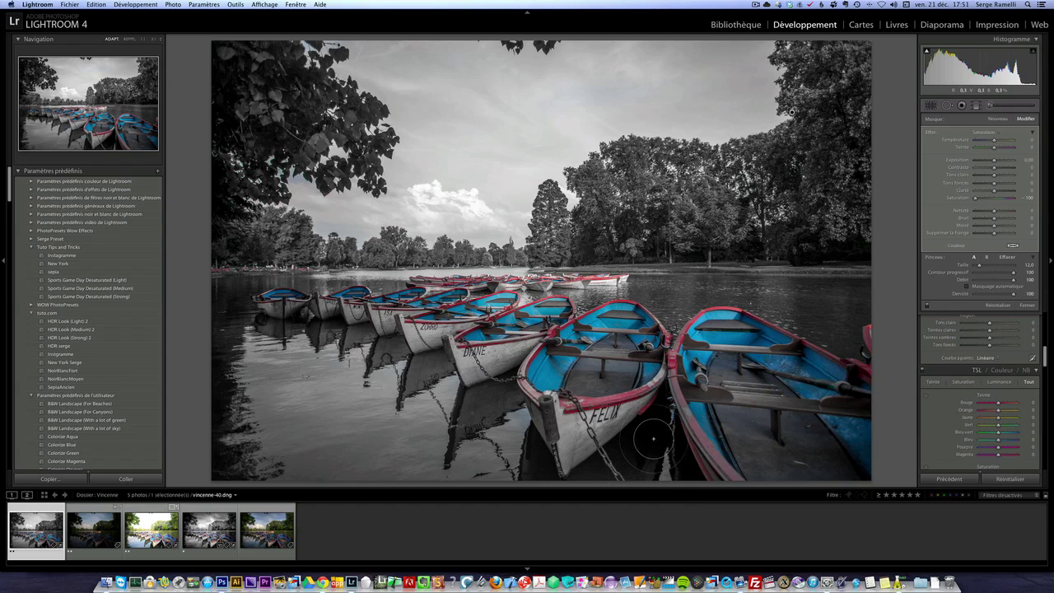
{"action": "scroll", "coordinate": [662, 423], "scroll_direction": "down", "scroll_amount": 1}
{"action": "scroll", "coordinate": [588, 132], "scroll_direction": "up", "scroll_amount": 3}
{"action": "left_click_drag", "start_coordinate": [791, 112], "coordinate": [636, 235]}
{"action": "left_click", "coordinate": [1027, 305]}
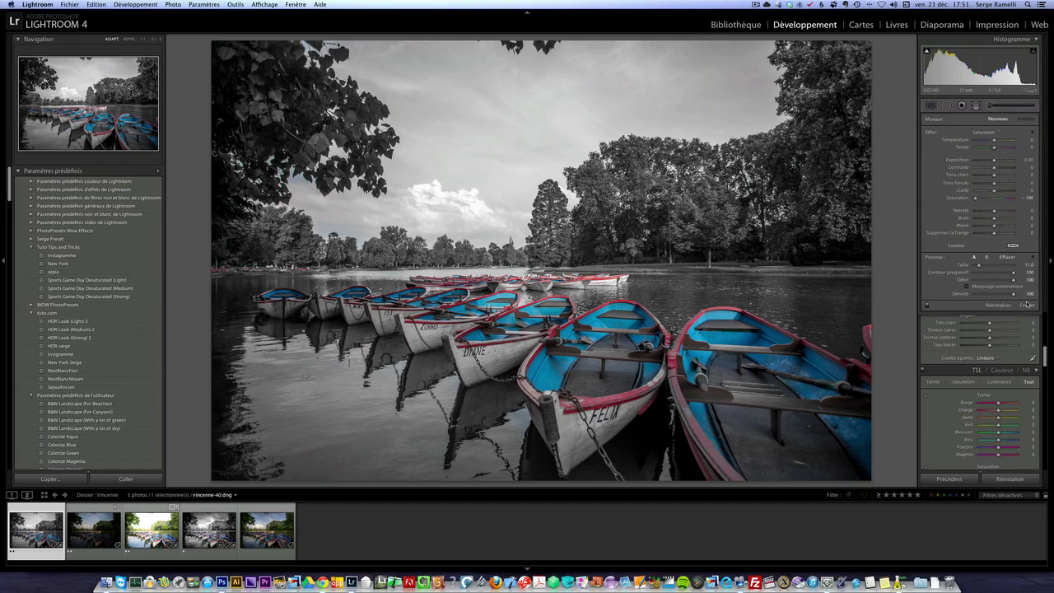
Set the photo's Contraste to +32 and Clarté to +36.
{"action": "scroll", "coordinate": [974, 215], "scroll_direction": "up", "scroll_amount": 5}
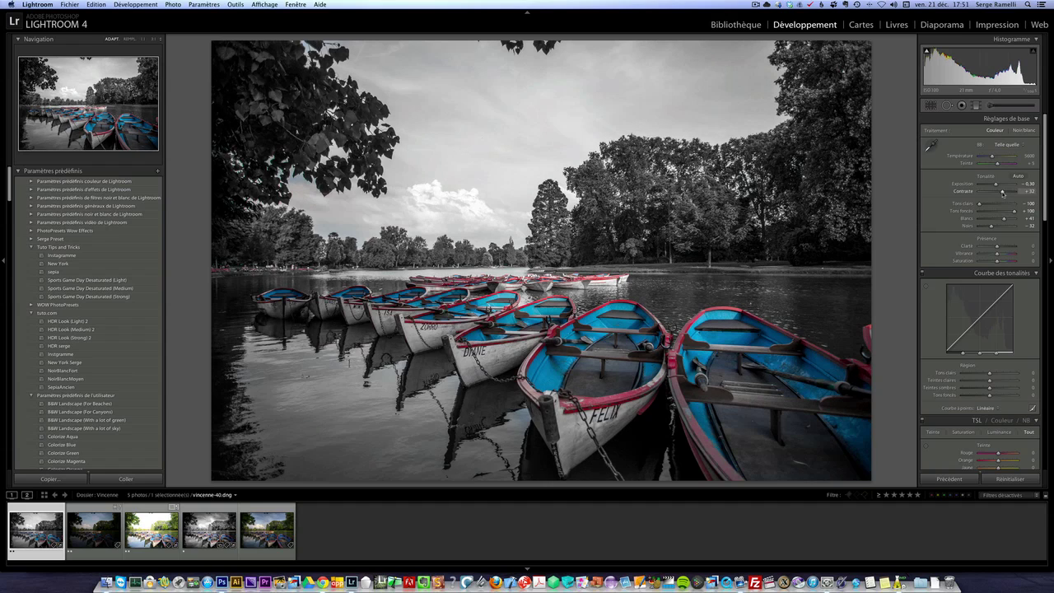
{"action": "left_click_drag", "start_coordinate": [997, 245], "coordinate": [1004, 246]}
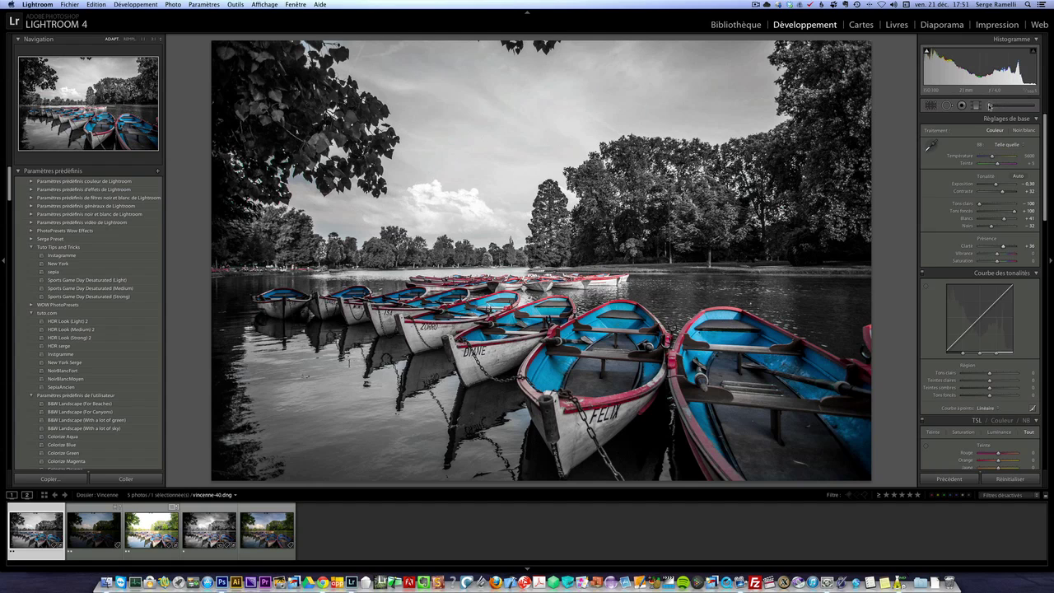
Darken the sky with a new size 20 Adjustment Brush at Exposition −0.61, painting the open sky between the trees.
{"action": "left_click", "coordinate": [989, 105]}
{"action": "left_click", "coordinate": [980, 134]}
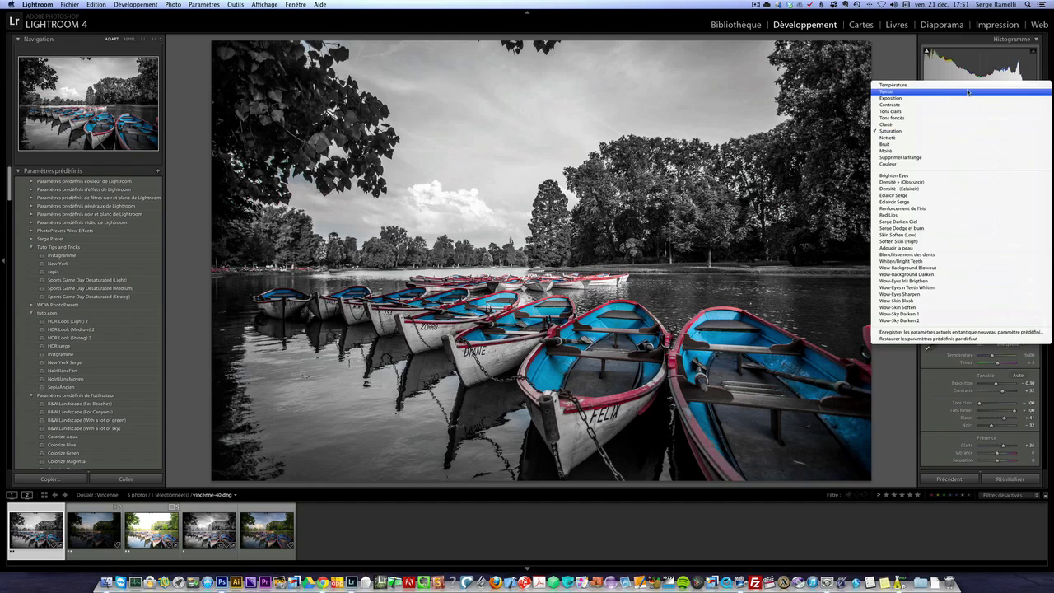
{"action": "left_click", "coordinate": [968, 98]}
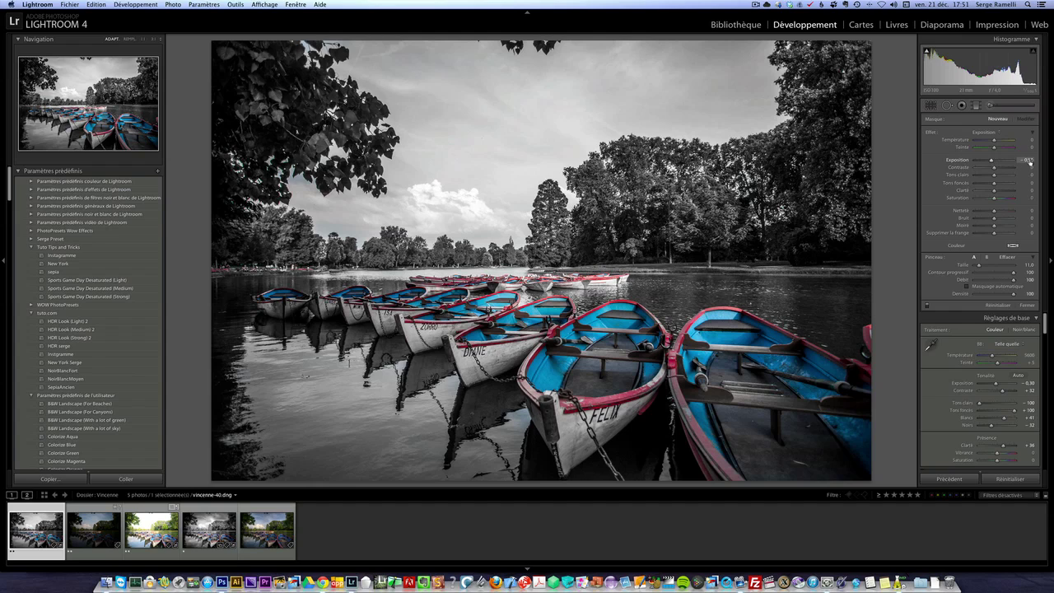
{"action": "scroll", "coordinate": [546, 143], "scroll_direction": "up", "scroll_amount": 5}
{"action": "scroll", "coordinate": [401, 82], "scroll_direction": "up", "scroll_amount": 2}
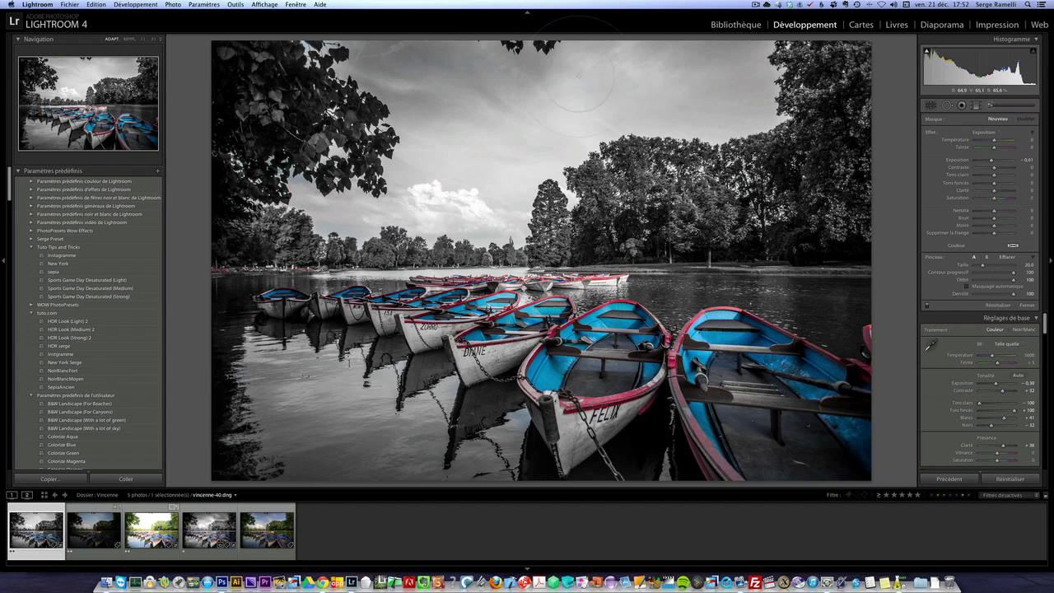
{"action": "mouse_move", "coordinate": [579, 76]}
{"action": "left_mouse_down"}
{"action": "mouse_move", "coordinate": [753, 67]}
{"action": "mouse_move", "coordinate": [754, 83]}
{"action": "mouse_move", "coordinate": [503, 128]}
{"action": "mouse_move", "coordinate": [462, 188]}
{"action": "mouse_move", "coordinate": [339, 209]}
{"action": "mouse_move", "coordinate": [303, 179]}
{"action": "mouse_move", "coordinate": [347, 209]}
{"action": "mouse_move", "coordinate": [539, 197]}
{"action": "left_mouse_up"}
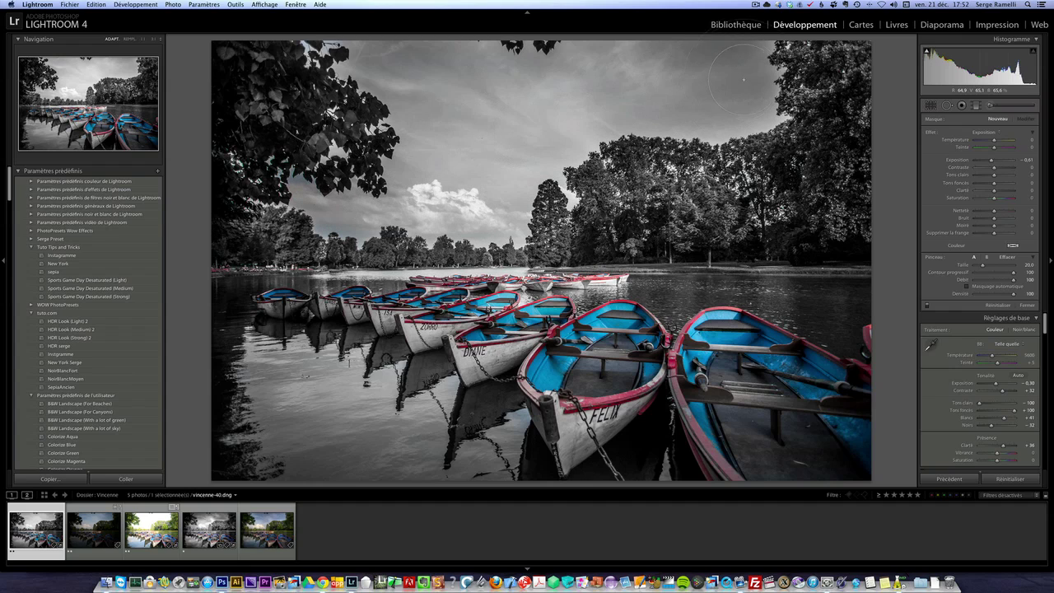
{"action": "left_click_drag", "start_coordinate": [372, 68], "coordinate": [508, 106]}
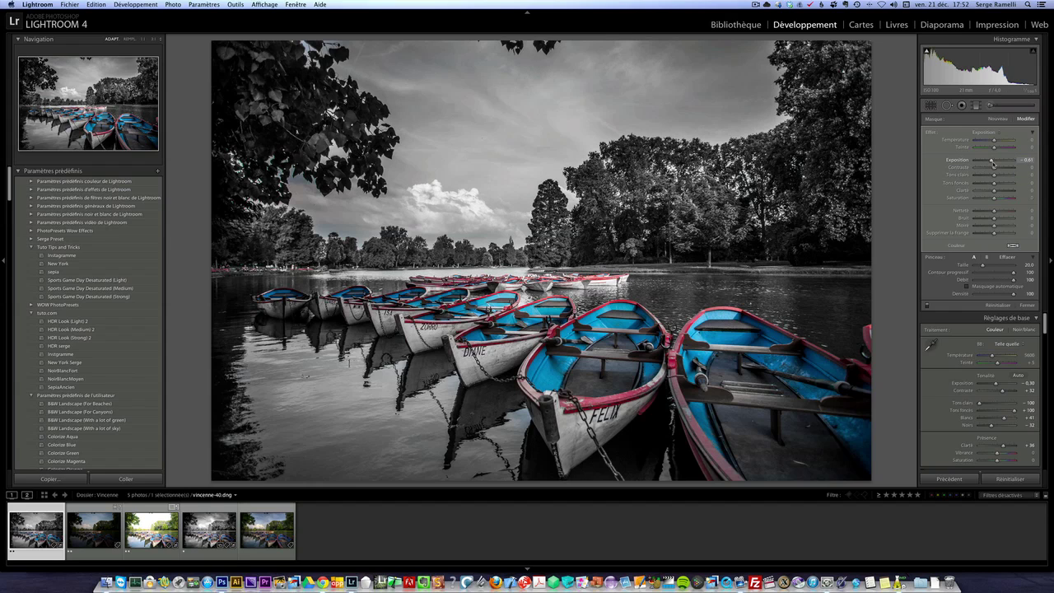
Set the sky brush adjustment's Exposition to −0.43 and raise its Clarté to about 80.
{"action": "left_click_drag", "start_coordinate": [992, 162], "coordinate": [994, 163]}
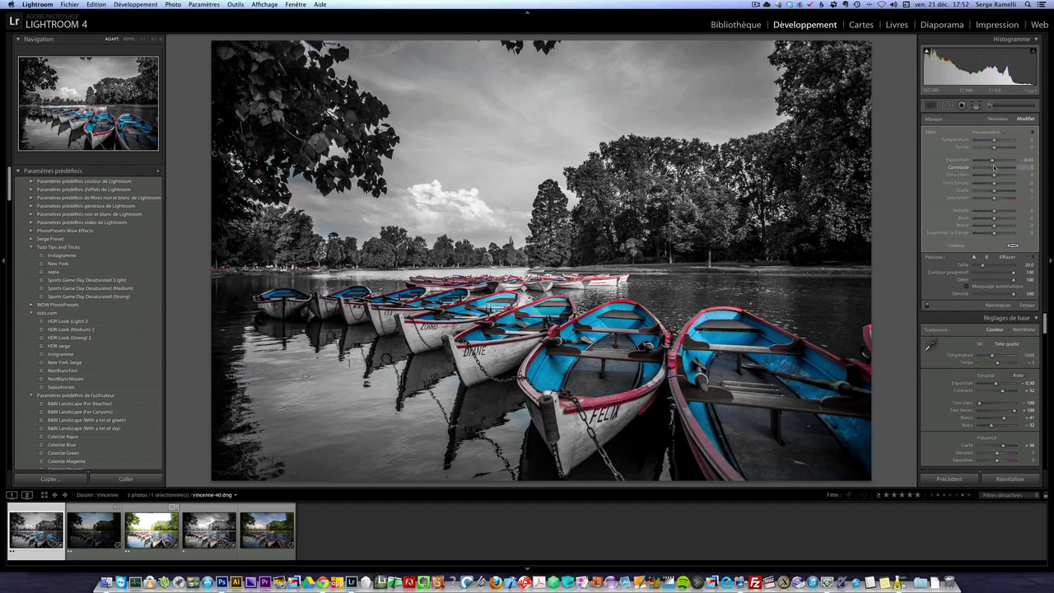
{"action": "left_click", "coordinate": [1010, 191]}
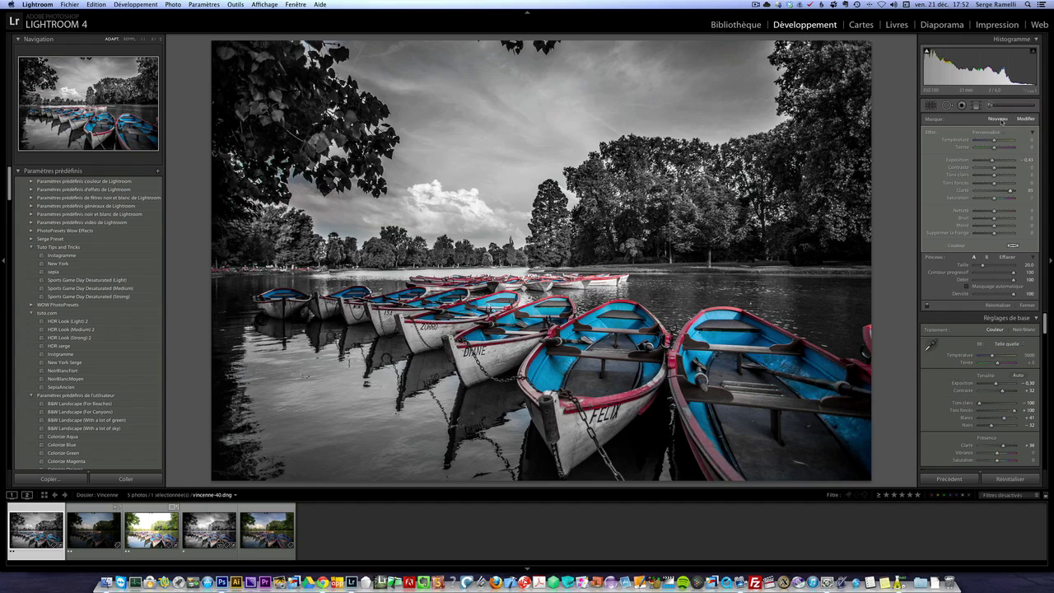
Desaturate the dark foliage at the photo's upper-left edge with a new Adjustment Brush at Saturation −100, and close the brush.
{"action": "left_click", "coordinate": [1000, 119]}
{"action": "left_click", "coordinate": [993, 135]}
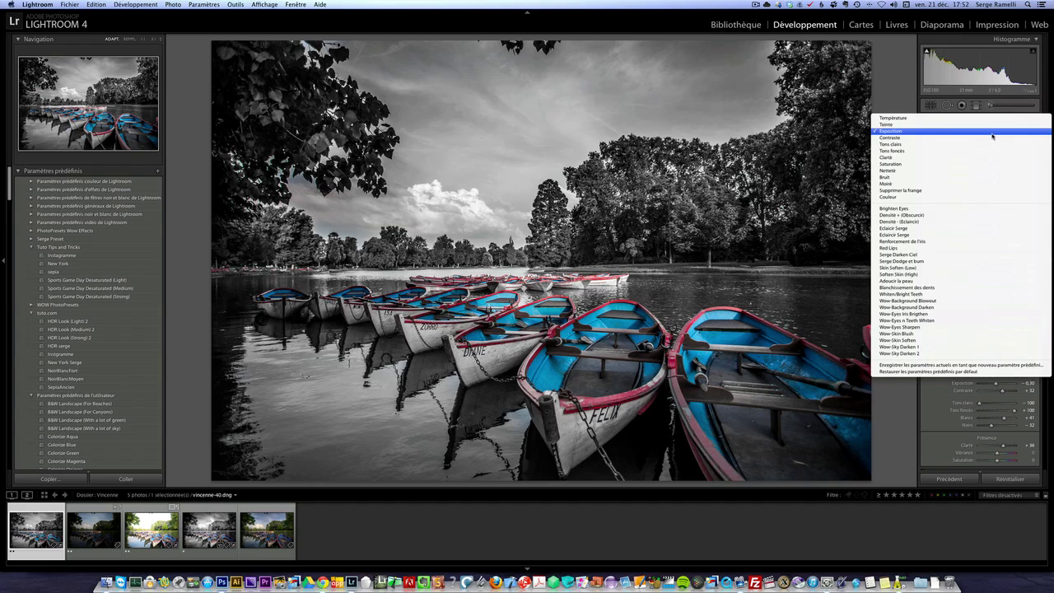
{"action": "left_click", "coordinate": [984, 166]}
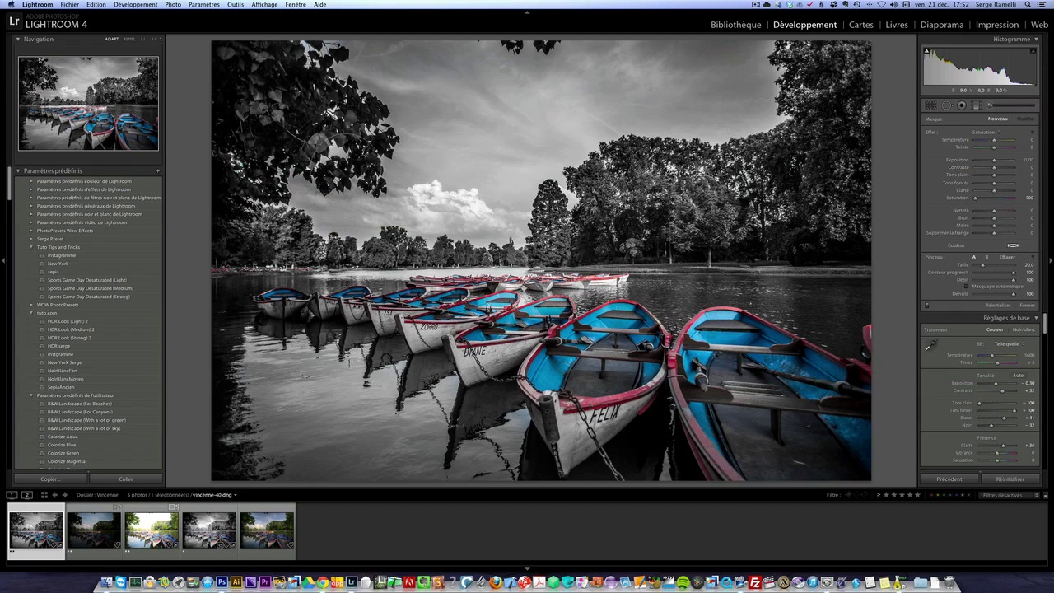
{"action": "left_click", "coordinate": [236, 135]}
{"action": "left_click", "coordinate": [1027, 305]}
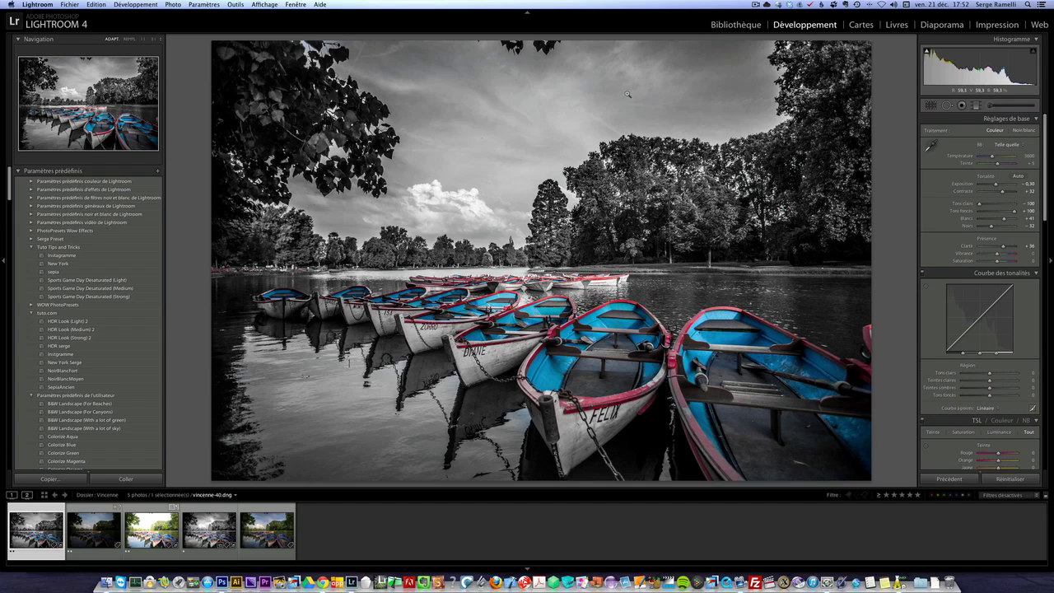
Add a dark post-crop vignette with Gain, and set the photo's global Contraste to +44 and Exposition to −0.20.
{"action": "left_click_drag", "start_coordinate": [996, 185], "coordinate": [995, 186]}
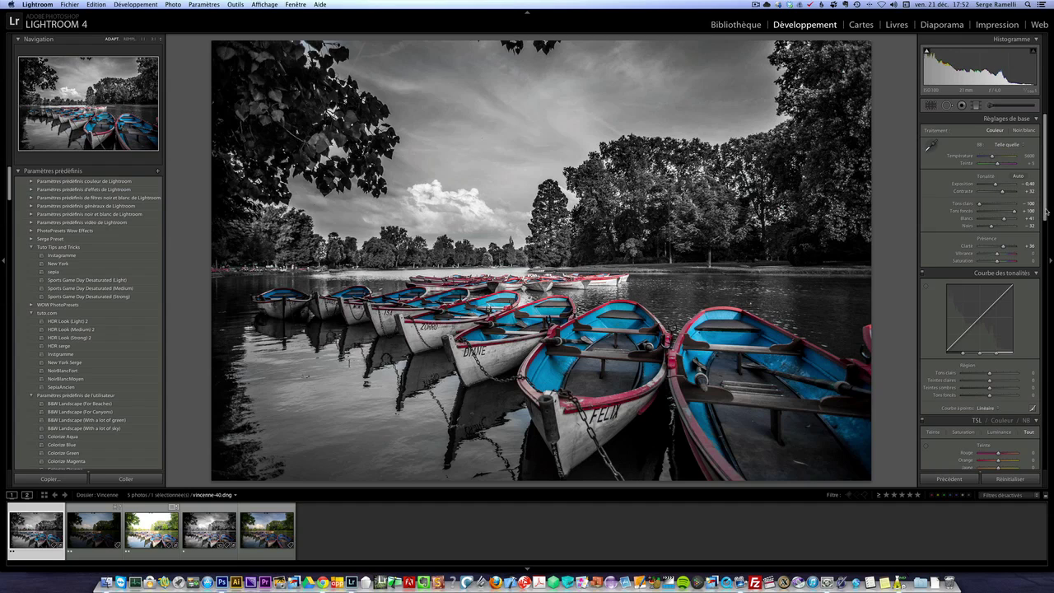
{"action": "scroll", "coordinate": [1044, 213], "scroll_direction": "down", "scroll_amount": 10}
{"action": "scroll", "coordinate": [1034, 366], "scroll_direction": "down", "scroll_amount": 5}
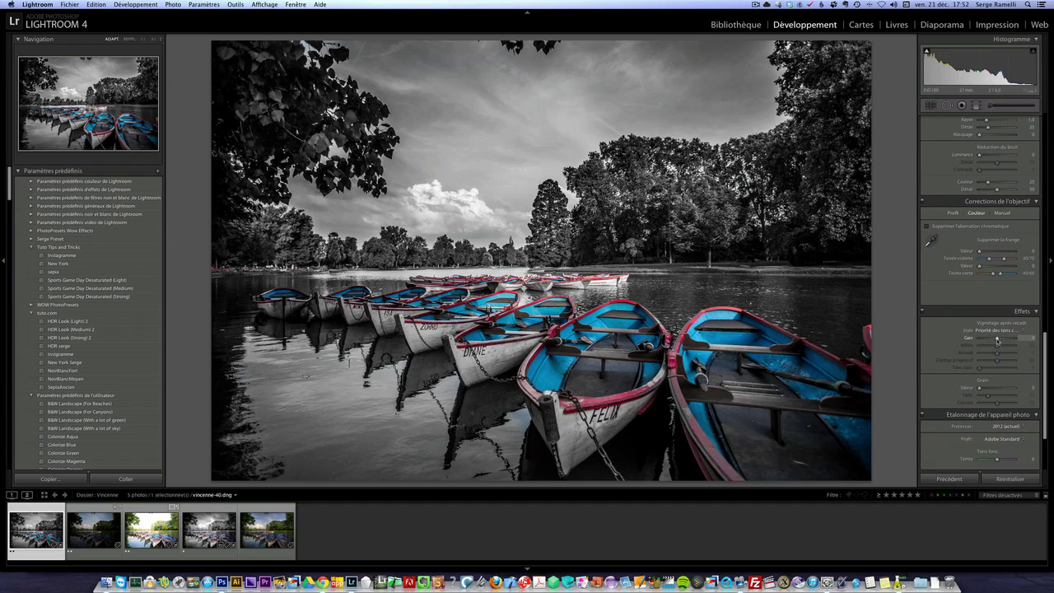
{"action": "left_click_drag", "start_coordinate": [998, 340], "coordinate": [998, 186]}
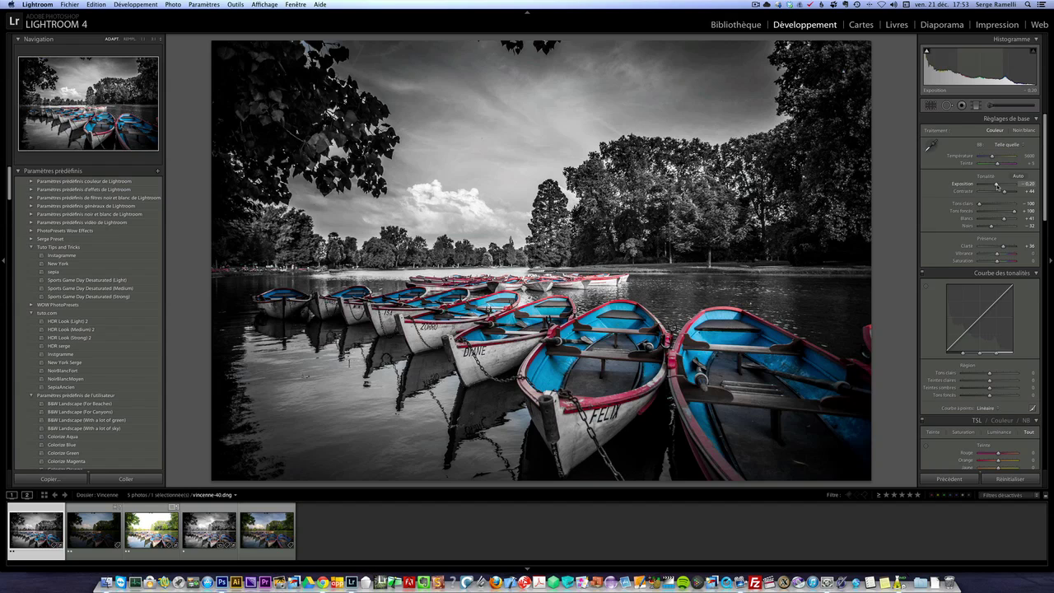
Compare the edited photo with its original version and return to the edited view.
{"action": "key", "text": "backslash"}
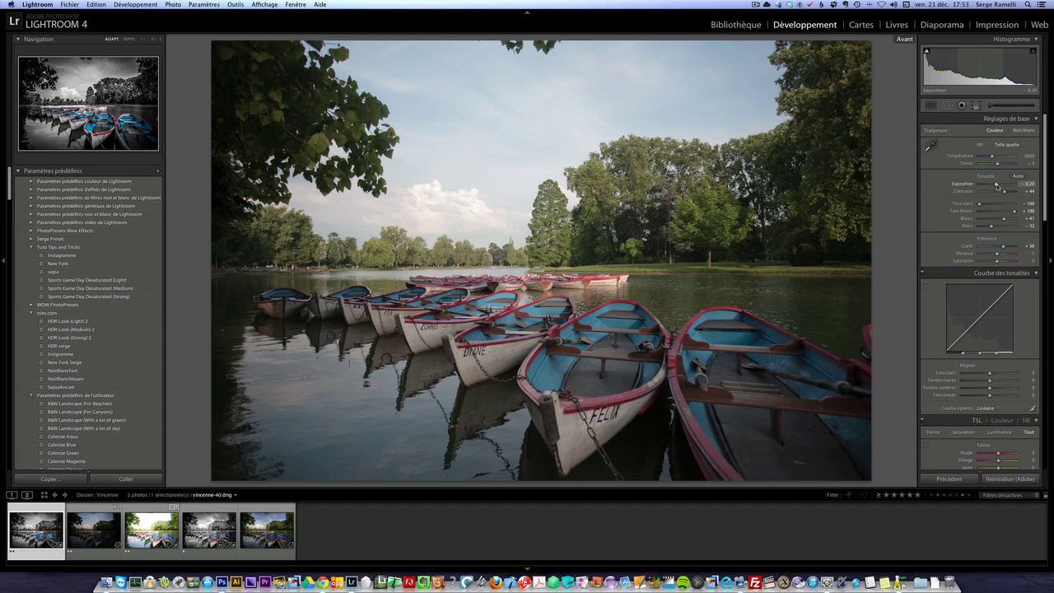
{"action": "key", "text": "backslash"}
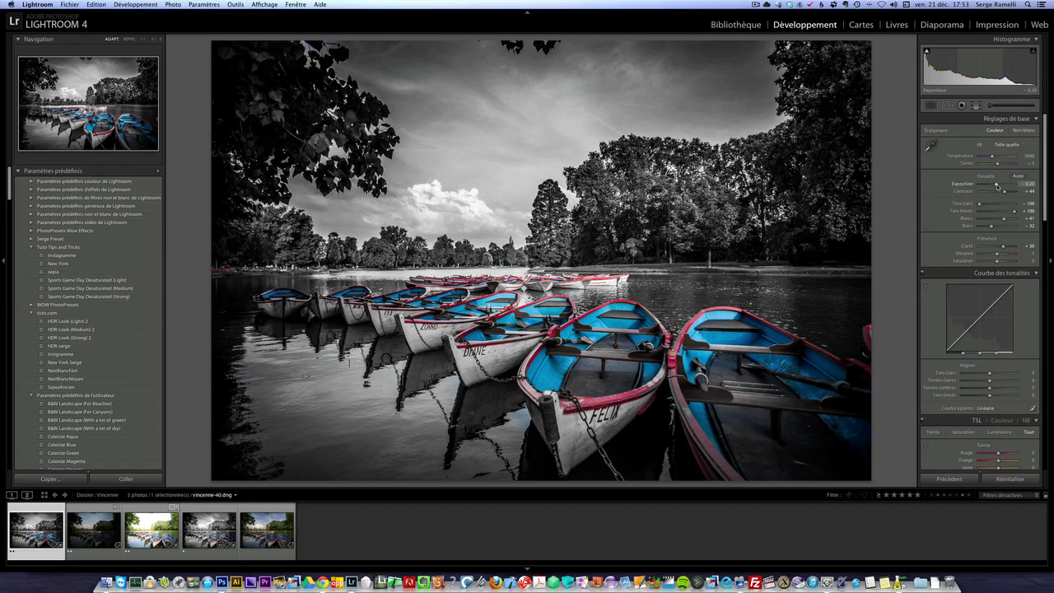
Switch to Chrome and search the tuto.com training site for "photoserge".
{"action": "key", "text": "super+Tab"}
{"action": "key", "text": "super+Tab"}
{"action": "key", "text": "super+Tab"}
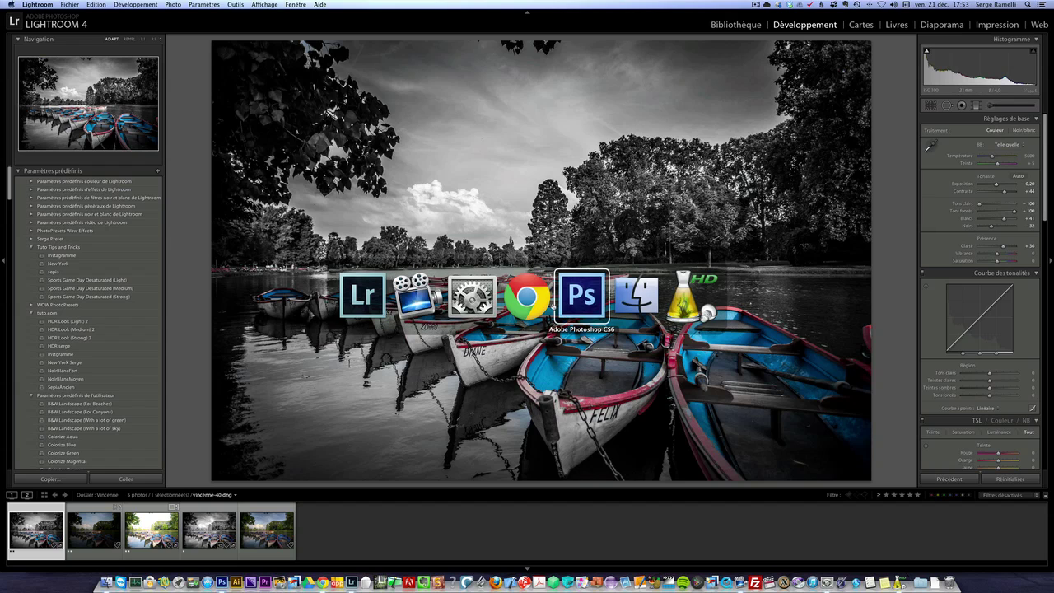
{"action": "key", "text": "super+shift+Tab"}
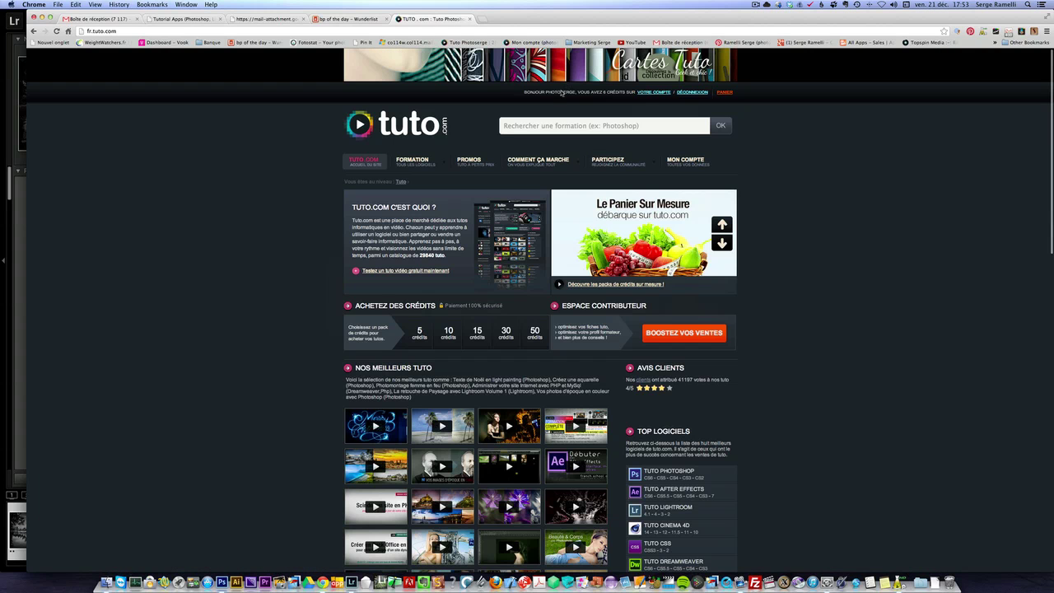
{"action": "left_click", "coordinate": [526, 126]}
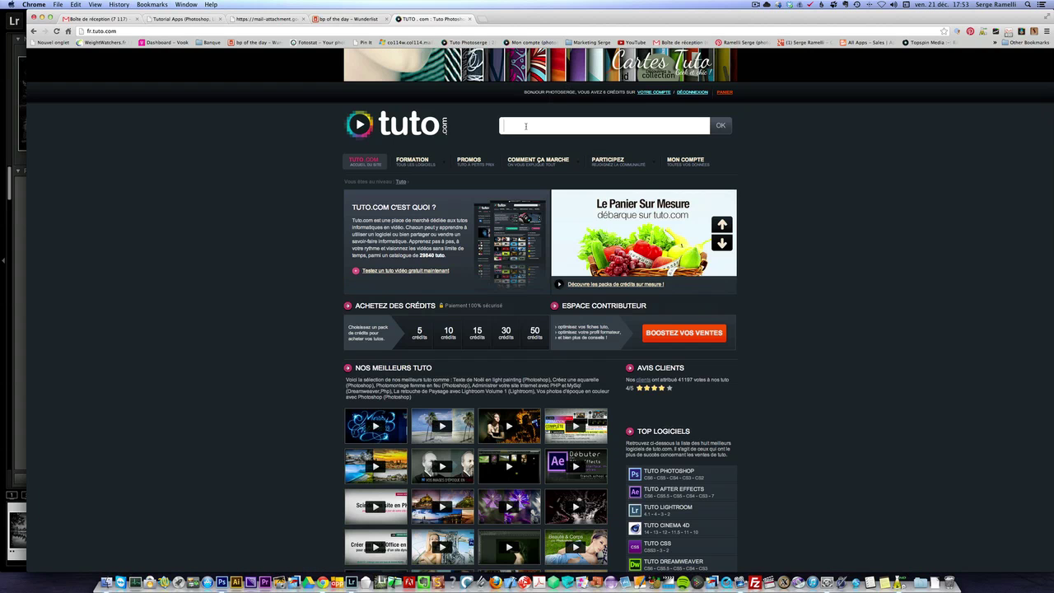
{"action": "type", "text": "photoserge"}
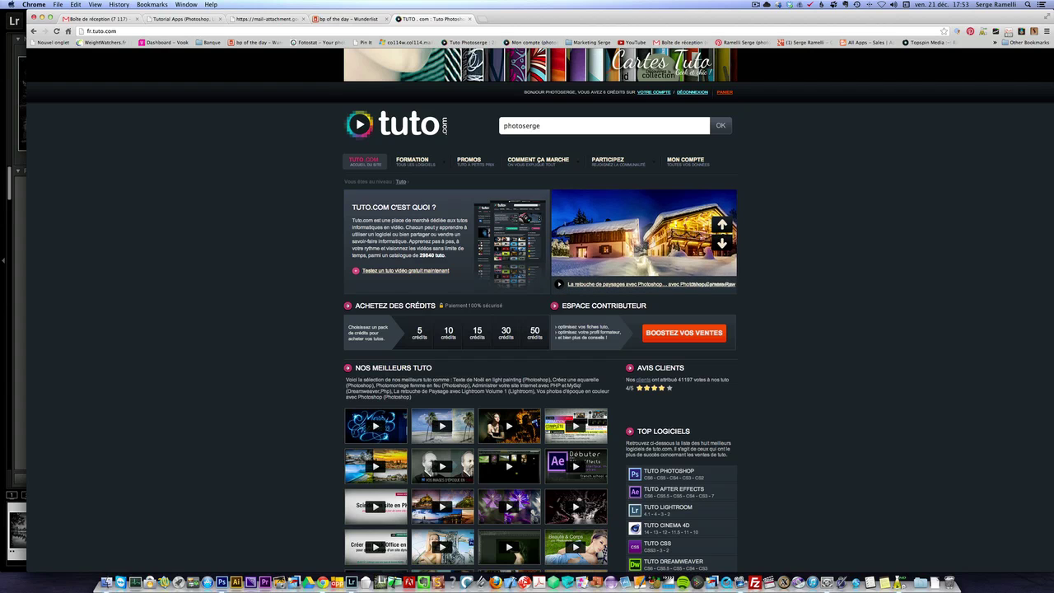
{"action": "key", "text": "Return"}
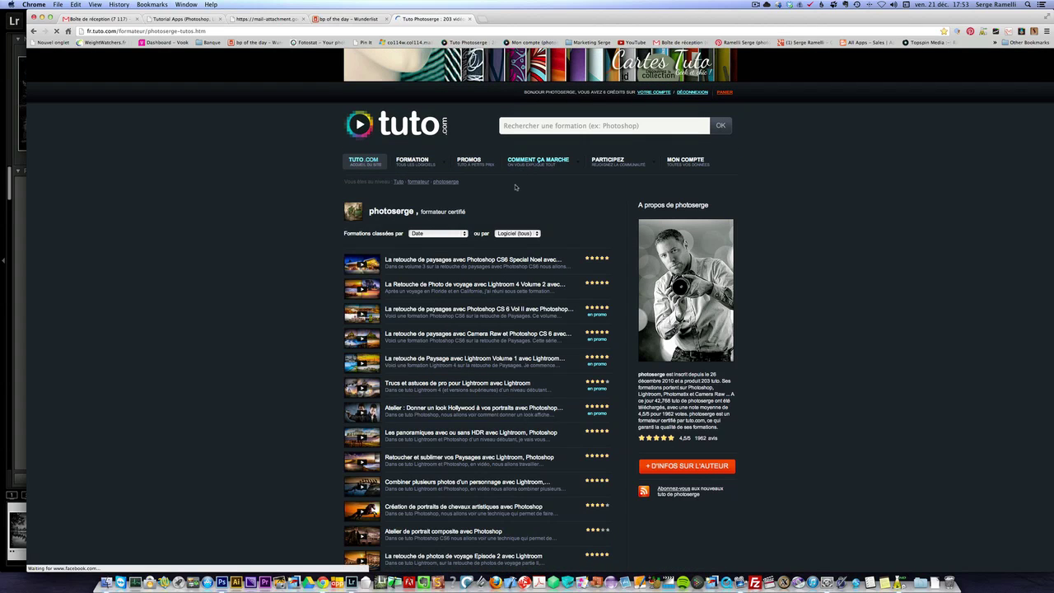
View the course page "La Retouche de Photo de voyage avec Lightroom 4 Volume 2" and return to the trainer's course list.
{"action": "scroll", "coordinate": [273, 283], "scroll_direction": "down", "scroll_amount": 3}
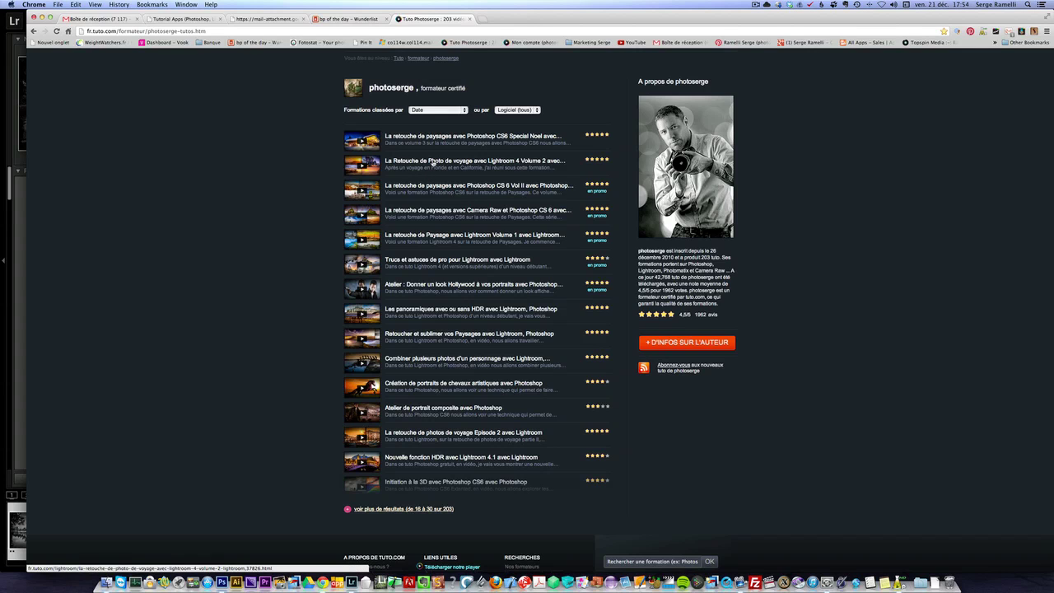
{"action": "left_click", "coordinate": [432, 162]}
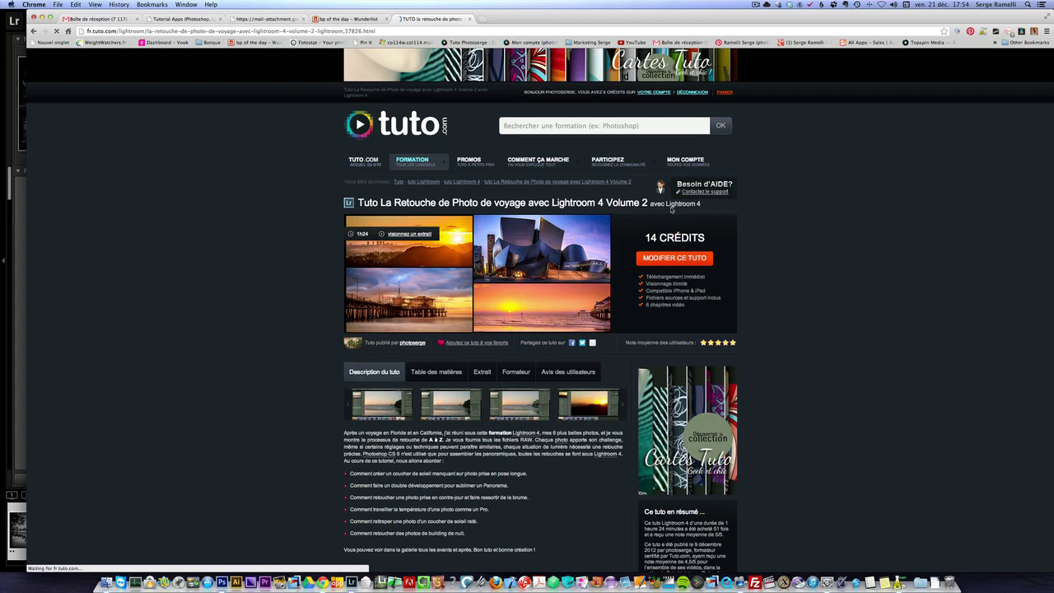
{"action": "left_click", "coordinate": [34, 31]}
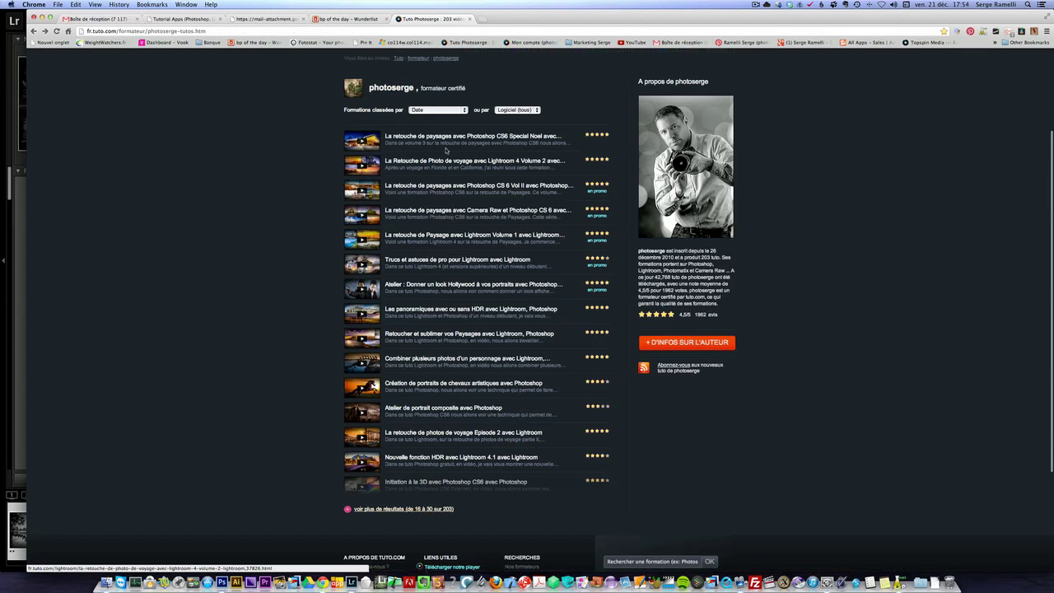
View the course page "La retouche de paysages avec Photoshop CS6 Special Noel" and return to the start of the trainer's course list.
{"action": "left_click", "coordinate": [446, 138]}
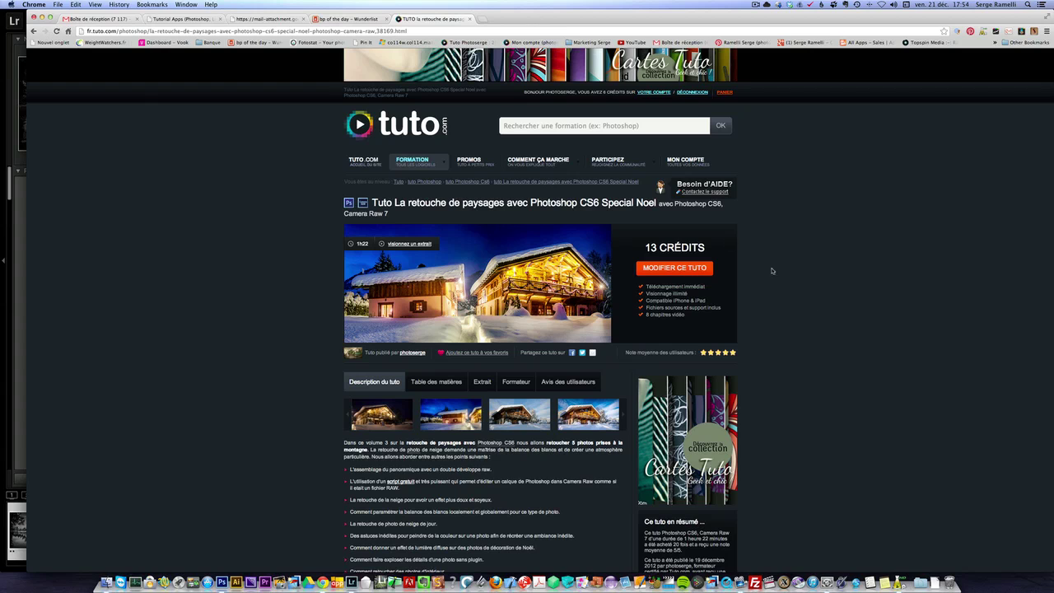
{"action": "left_click", "coordinate": [34, 30]}
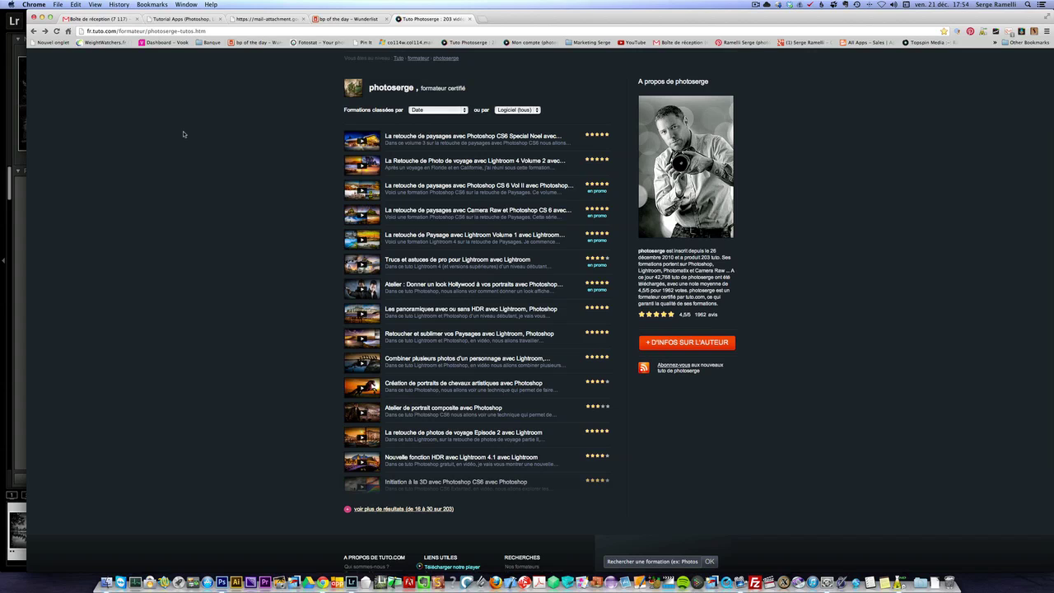
{"action": "scroll", "coordinate": [311, 171], "scroll_direction": "up", "scroll_amount": 3}
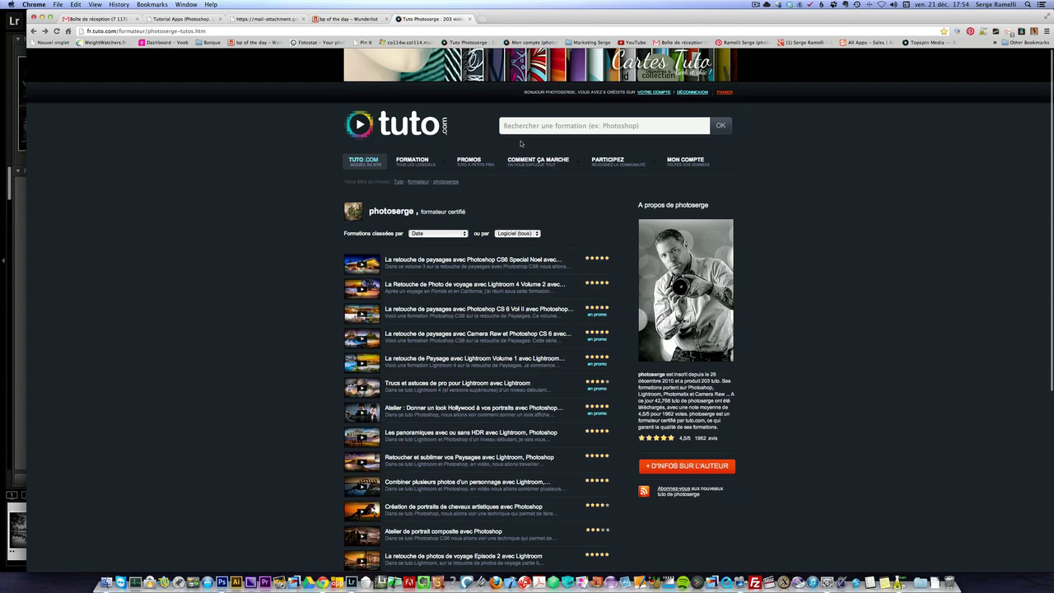